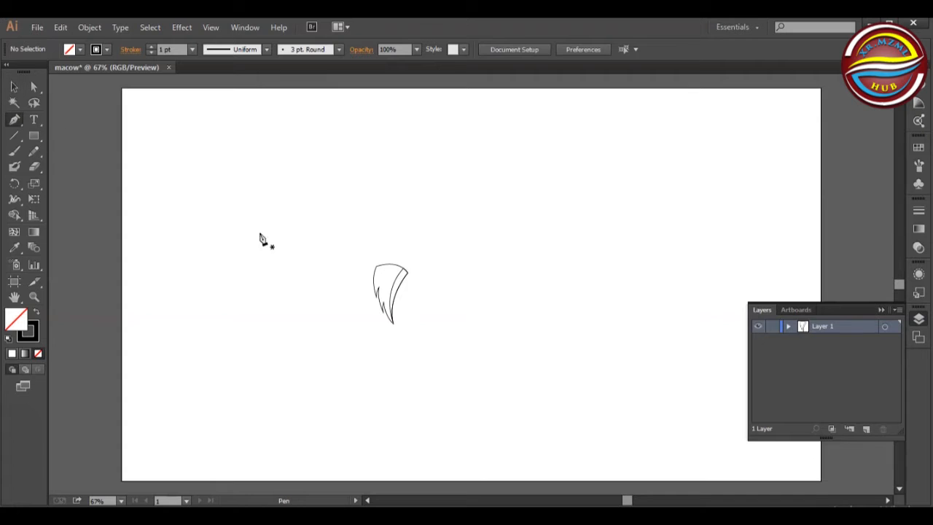
pyautogui.click(407, 295)
pyautogui.moveTo(407, 284); pyautogui.dragTo(417, 285)
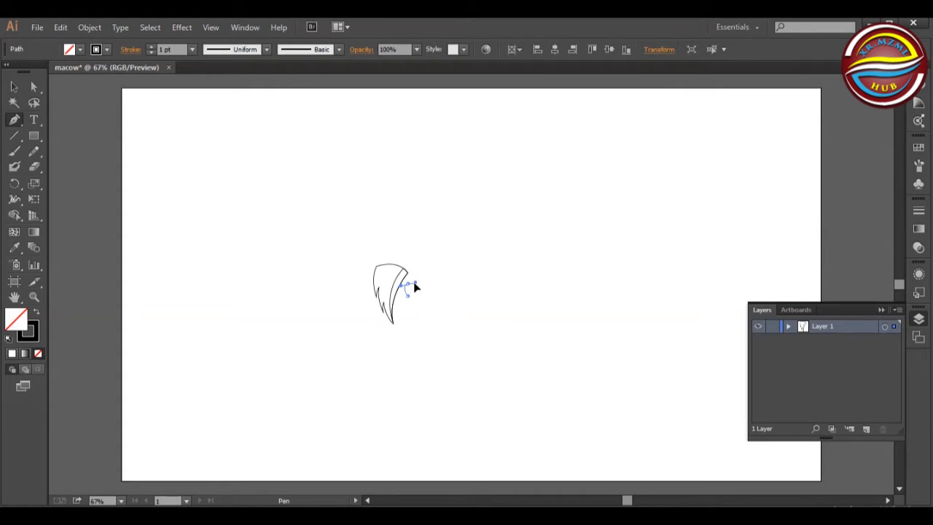
pyautogui.hotkey('ctrl', 'z')
pyautogui.hotkey('ctrl', 'z')
# Draw a small closed rounded lower-beak shape with the Pen tool, just beside the inner edge of the upper beak
pyautogui.click(407, 292)
pyautogui.moveTo(413, 284); pyautogui.dragTo(419, 304)
pyautogui.click(413, 284)
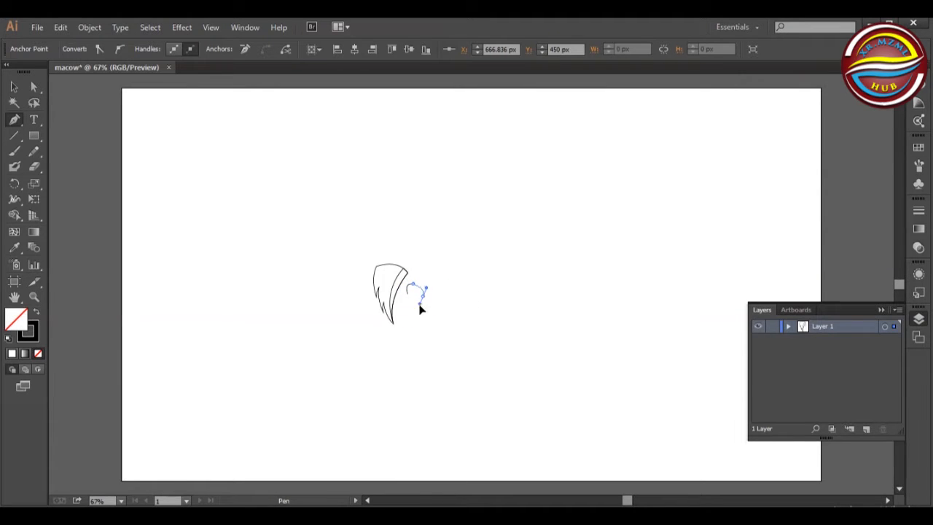
pyautogui.click(422, 296)
pyautogui.moveTo(401, 289); pyautogui.dragTo(398, 266)
pyautogui.click(402, 289)
pyautogui.click(408, 293)
# Adjust the anchor at the small lower-beak shape's left edge to refine its curve
pyautogui.click(14, 87)
pyautogui.click(367, 322)
pyautogui.click(33, 87)
pyautogui.moveTo(401, 290); pyautogui.dragTo(403, 291)
pyautogui.click(247, 272)
pyautogui.click(412, 284)
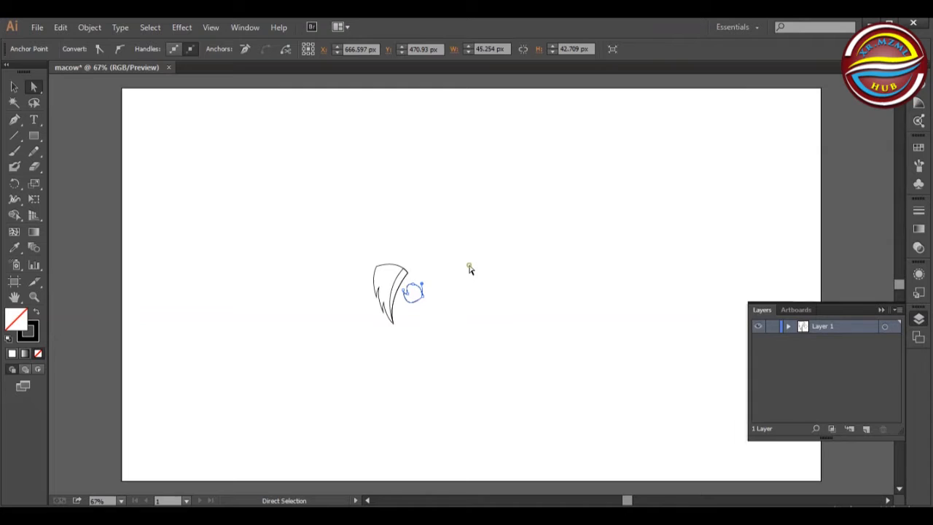
pyautogui.click(469, 266)
# Nudge the whole lower-beak shape slightly to the right, away from the upper beak
pyautogui.click(14, 86)
pyautogui.click(418, 301)
pyautogui.press('Right')
pyautogui.press('Right')
pyautogui.press('Right')
pyautogui.press('Right')
pyautogui.press('Right')
pyautogui.press('Right')
pyautogui.click(296, 287)
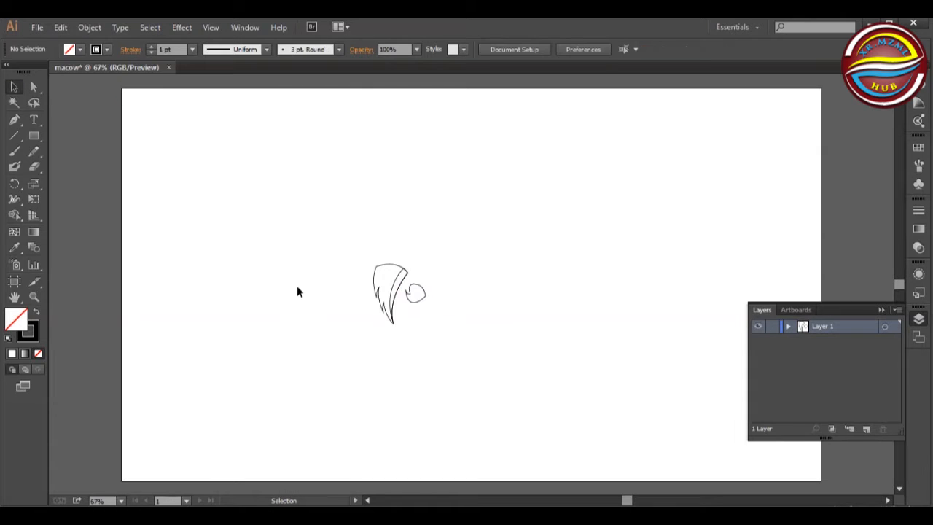
# Reshape the lower-beak outline so its upper curve narrows into a more pointed arch
pyautogui.click(409, 294)
pyautogui.click(34, 87)
pyautogui.click(410, 294)
pyautogui.moveTo(406, 290)
pyautogui.mouseDown()
pyautogui.moveTo(408, 273)
pyautogui.moveTo(421, 285)
pyautogui.mouseUp()
pyautogui.click(425, 296)
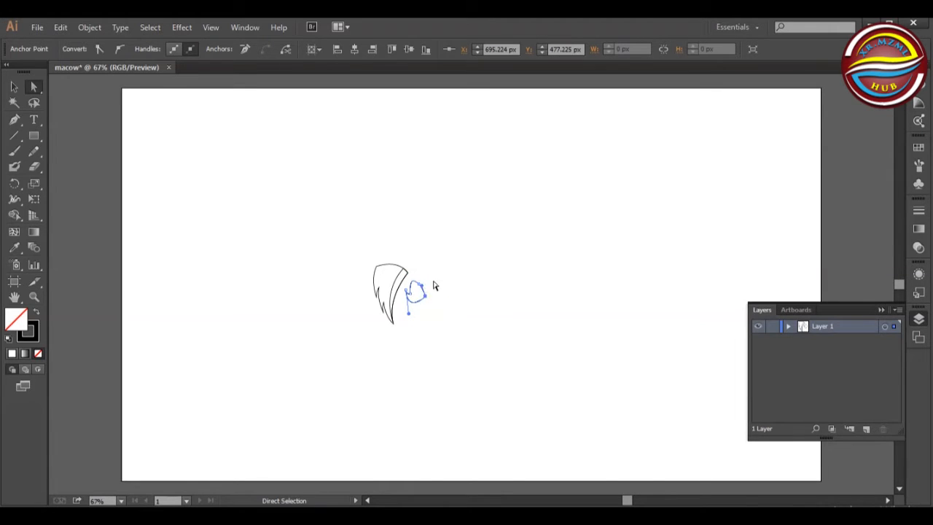
pyautogui.click(433, 286)
pyautogui.click(407, 293)
pyautogui.click(363, 288)
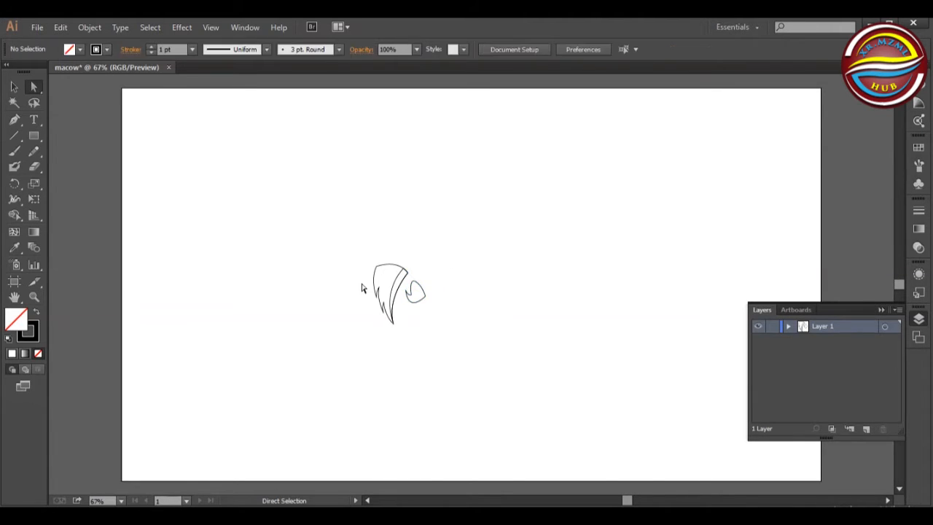
# Refine the curve handles at the lower beak's left tip to give it a fuller, rounded left side and underside
pyautogui.click(406, 291)
pyautogui.moveTo(407, 313); pyautogui.dragTo(403, 313)
pyautogui.click(464, 259)
pyautogui.click(405, 290)
pyautogui.moveTo(397, 309); pyautogui.dragTo(426, 296)
pyautogui.click(418, 311)
pyautogui.click(410, 296)
pyautogui.click(490, 255)
pyautogui.click(446, 283)
pyautogui.click(427, 295)
pyautogui.click(441, 250)
# Start the head outline with a curve from beside the lower beak up over the upper beak's inner corner, adjusting its handles
pyautogui.click(14, 120)
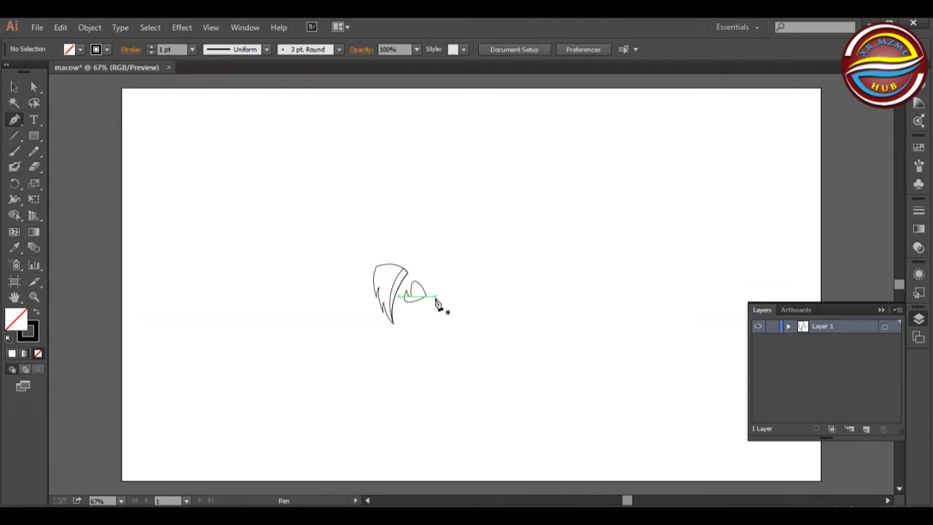
pyautogui.click(435, 297)
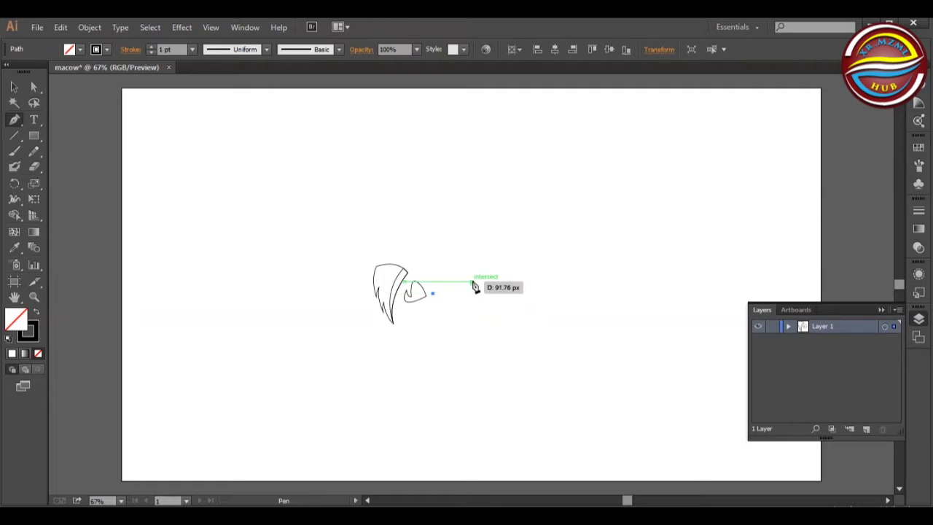
pyautogui.click(413, 265)
pyautogui.moveTo(408, 267); pyautogui.dragTo(394, 252)
pyautogui.click(33, 86)
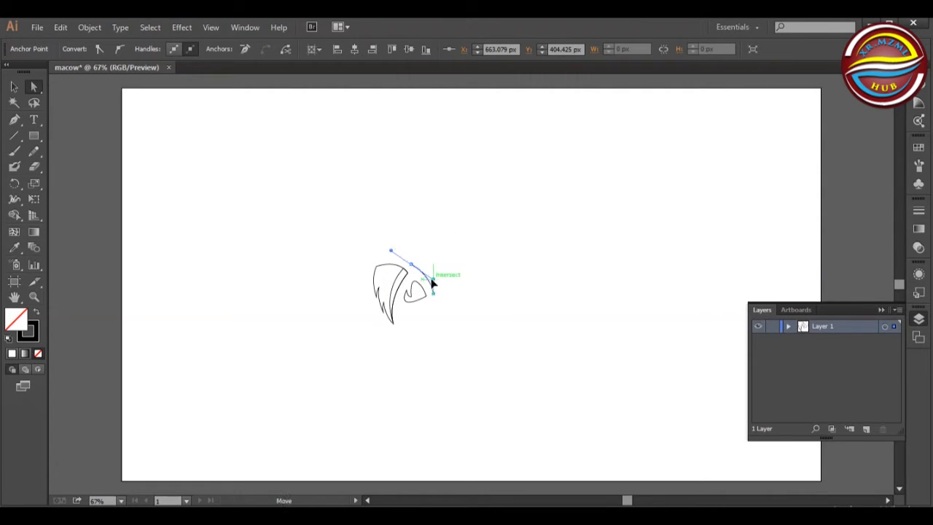
pyautogui.click(443, 270)
pyautogui.click(411, 264)
pyautogui.moveTo(390, 252)
pyautogui.mouseDown()
pyautogui.moveTo(406, 243)
pyautogui.moveTo(397, 240)
pyautogui.mouseUp()
# Continue the head outline with a narrow notch above the beak and a rounded forehead rising to the crest tip
pyautogui.press('p')
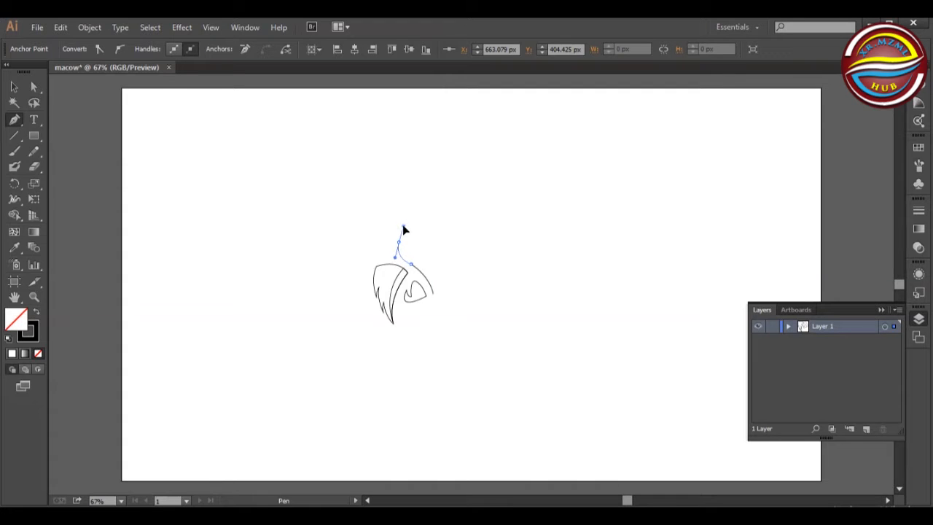
pyautogui.moveTo(404, 226); pyautogui.dragTo(402, 226)
pyautogui.click(399, 242)
pyautogui.moveTo(399, 259); pyautogui.dragTo(438, 225)
pyautogui.click(394, 227)
pyautogui.moveTo(428, 297); pyautogui.dragTo(429, 243)
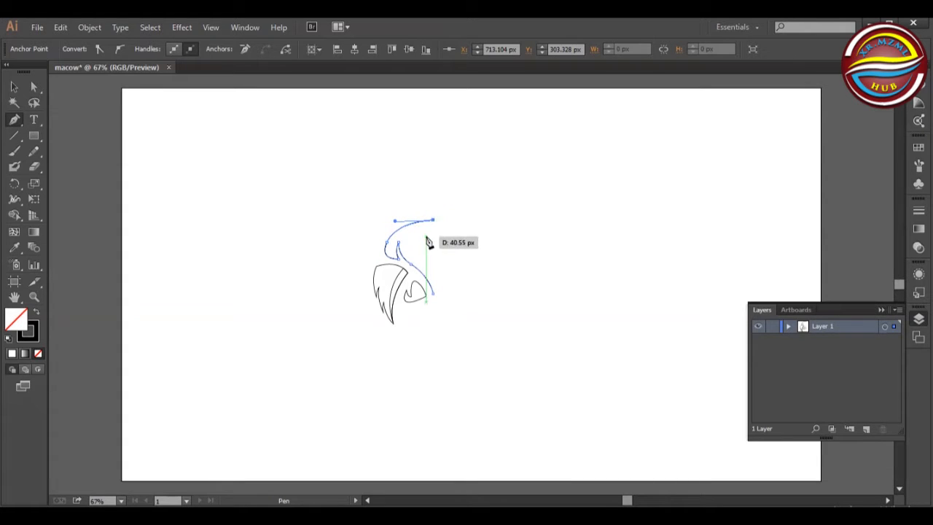
# Draw pointed feather tips down the back of the head and close the outline beside the lower beak
pyautogui.moveTo(426, 234); pyautogui.dragTo(447, 263)
pyautogui.click(464, 276)
pyautogui.click(458, 264)
pyautogui.click(432, 294)
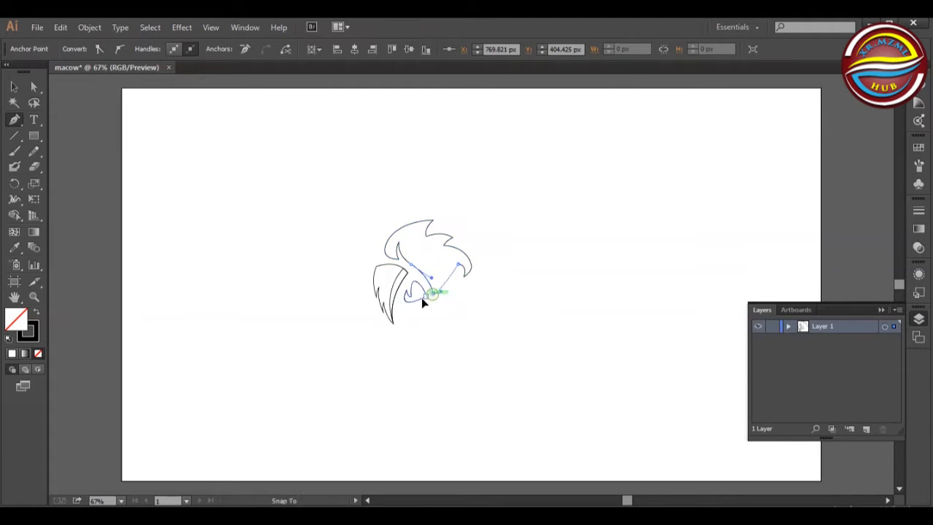
pyautogui.moveTo(397, 308)
pyautogui.mouseDown()
pyautogui.moveTo(384, 316)
pyautogui.moveTo(391, 312)
pyautogui.mouseUp()
# Reposition the anchor inside the lowest back feather and bend the closing segment into a rounded cheek curve
pyautogui.click(33, 87)
pyautogui.click(440, 296)
pyautogui.click(457, 264)
pyautogui.press('Left')
pyautogui.press('Left')
pyautogui.press('Left')
pyautogui.press('Left')
pyautogui.press('Left')
pyautogui.press('Left')
pyautogui.press('Left')
pyautogui.press('Left')
pyautogui.press('Left')
pyautogui.press('Left')
pyautogui.press('Left')
pyautogui.press('Left')
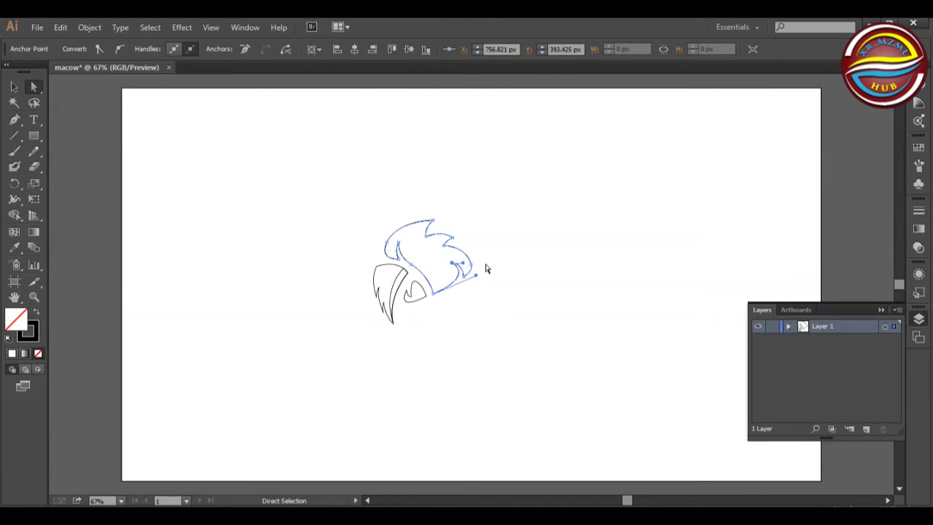
pyautogui.moveTo(475, 275); pyautogui.dragTo(480, 281)
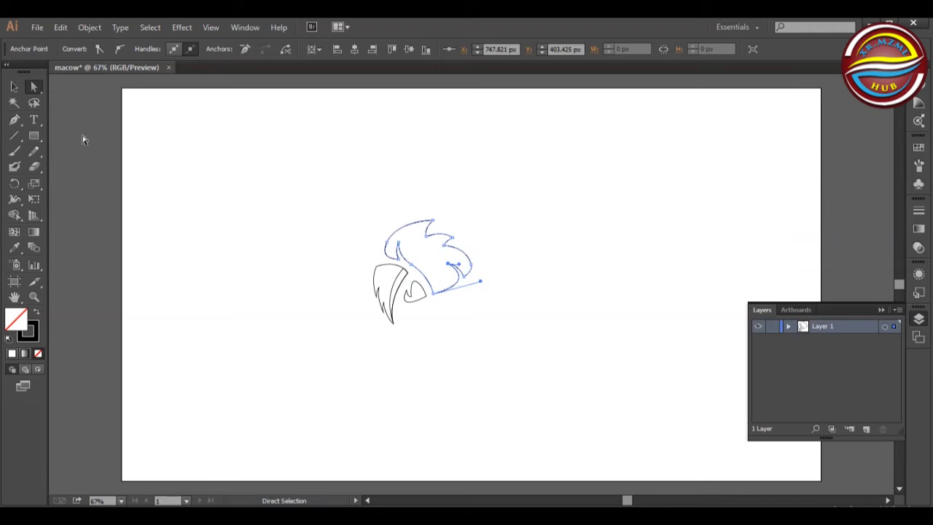
pyautogui.click(14, 88)
pyautogui.click(78, 113)
# Adjust the curve handles on the forehead beside the notch above the beak
pyautogui.click(14, 120)
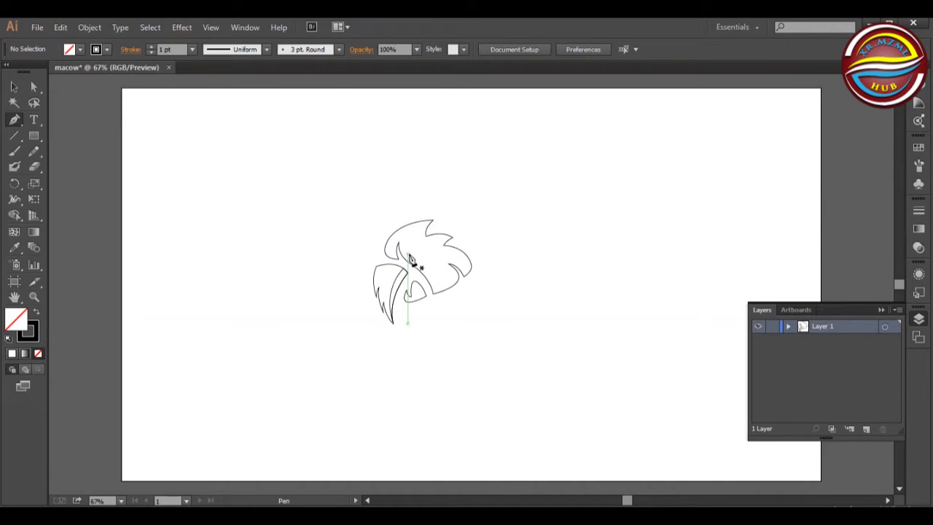
pyautogui.click(33, 88)
pyautogui.click(397, 258)
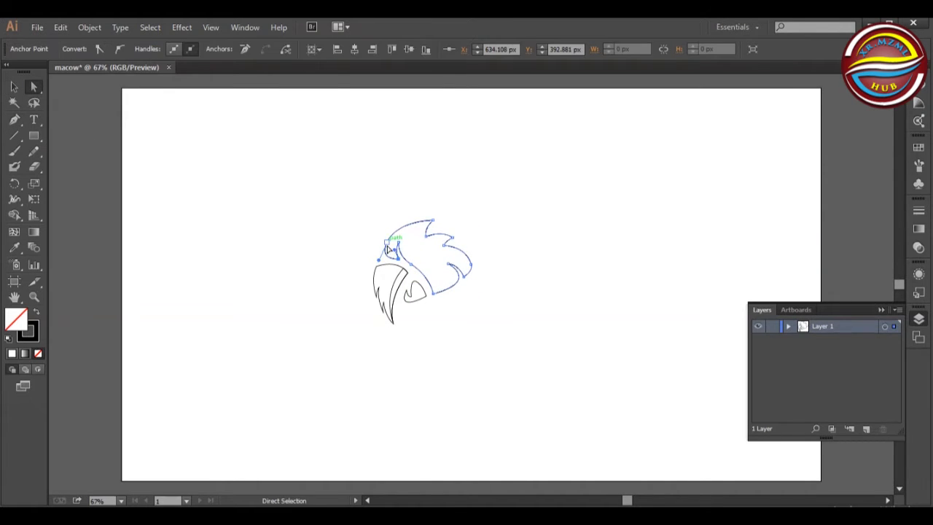
pyautogui.moveTo(394, 221); pyautogui.dragTo(391, 250)
pyautogui.click(450, 212)
pyautogui.click(410, 185)
# Shift the forehead notch anchors slightly right and refine the curve of the head's front edge
pyautogui.click(398, 245)
pyautogui.press('Right')
pyautogui.press('Right')
pyautogui.press('Right')
pyautogui.press('Right')
pyautogui.press('Right')
pyautogui.press('Right')
pyautogui.press('Right')
pyautogui.moveTo(398, 258); pyautogui.dragTo(400, 223)
pyautogui.click(417, 181)
pyautogui.hotkey('ctrl', 'z')
pyautogui.click(397, 214)
pyautogui.click(399, 258)
pyautogui.click(406, 181)
pyautogui.click(397, 214)
pyautogui.click(394, 240)
pyautogui.click(380, 212)
# Draw a curved eye outline inside the head with a pointed tip toward the back feathers, using the Pen tool
pyautogui.press('p')
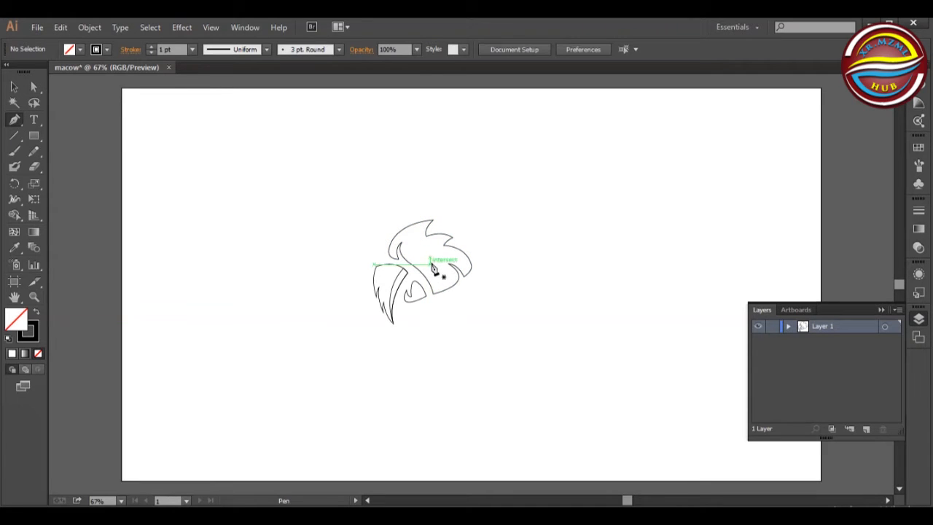
pyautogui.click(430, 264)
pyautogui.keyDown('ctrl'); pyautogui.click(514, 241); pyautogui.keyUp('ctrl')
pyautogui.click(426, 260)
pyautogui.moveTo(407, 253)
pyautogui.mouseDown()
pyautogui.moveTo(404, 241)
pyautogui.moveTo(477, 238)
pyautogui.moveTo(419, 245)
pyautogui.mouseUp()
pyautogui.click(407, 253)
pyautogui.click(438, 237)
pyautogui.click(427, 244)
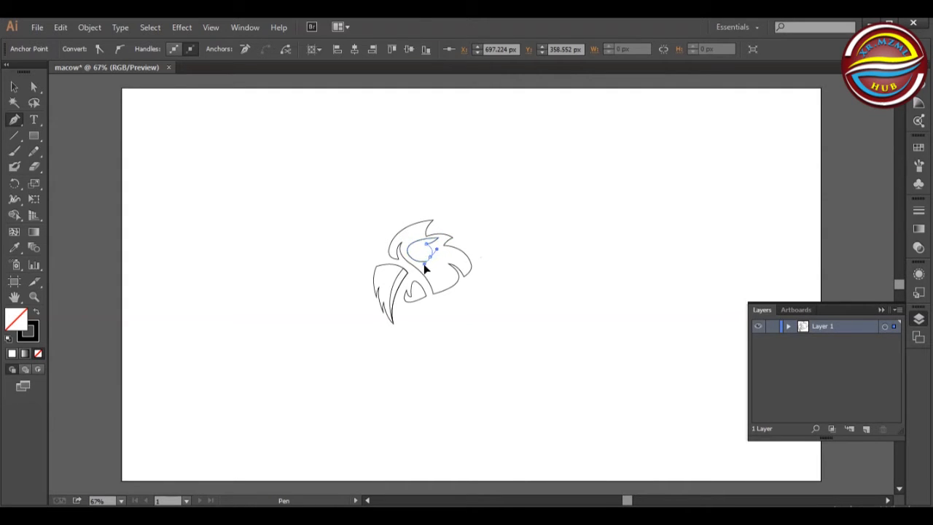
pyautogui.moveTo(422, 267); pyautogui.dragTo(422, 267)
pyautogui.click(430, 257)
# Try adjusting the lower anchor of the eye outline and undo the edits
pyautogui.click(34, 87)
pyautogui.click(425, 261)
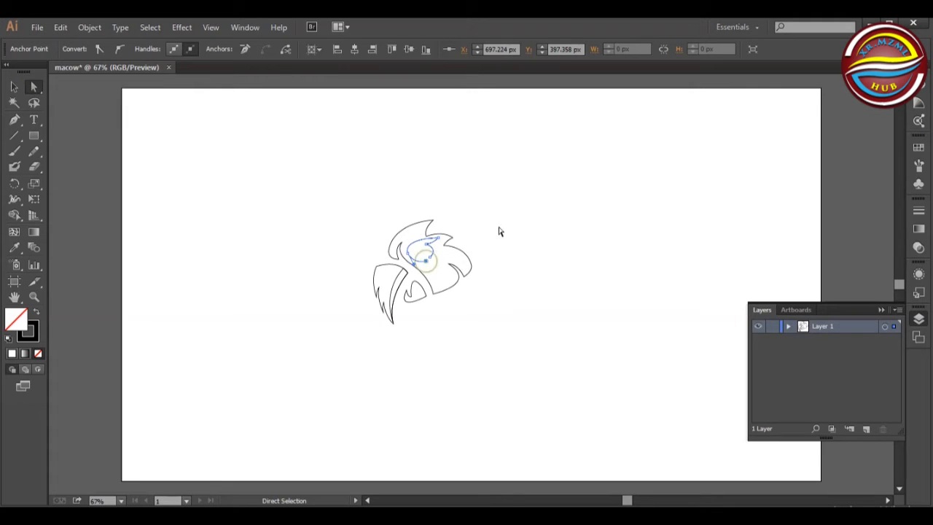
pyautogui.hotkey('ctrl', 'z')
pyautogui.hotkey('ctrl', 'z')
pyautogui.hotkey('ctrl', 'z')
pyautogui.hotkey('ctrl', 'z')
pyautogui.hotkey('ctrl', 'z')
pyautogui.hotkey('ctrl', 'z')
pyautogui.hotkey('ctrl', 'z')
pyautogui.hotkey('ctrl', 'z')
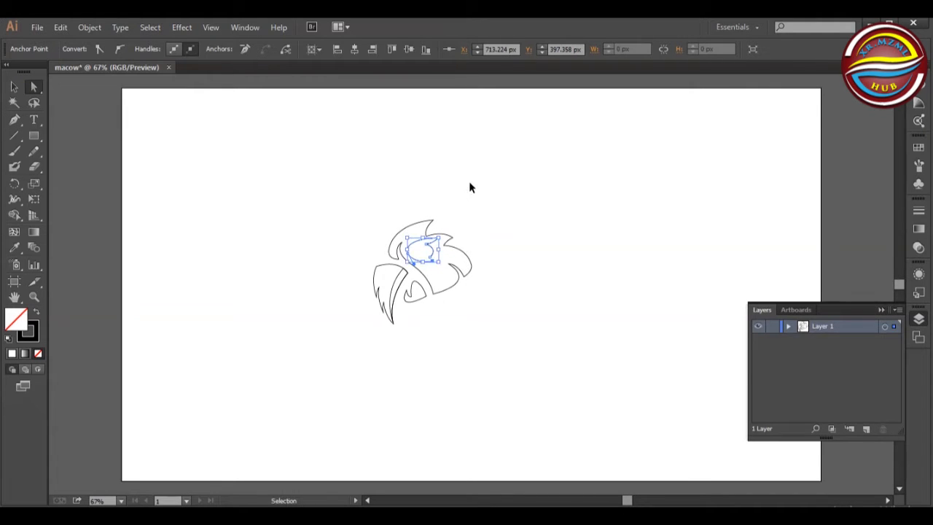
# Rework the lower end of the eye outline into a small pointed tip with the Pen tool
pyautogui.press('p')
pyautogui.moveTo(422, 251); pyautogui.dragTo(430, 261)
pyautogui.click(422, 256)
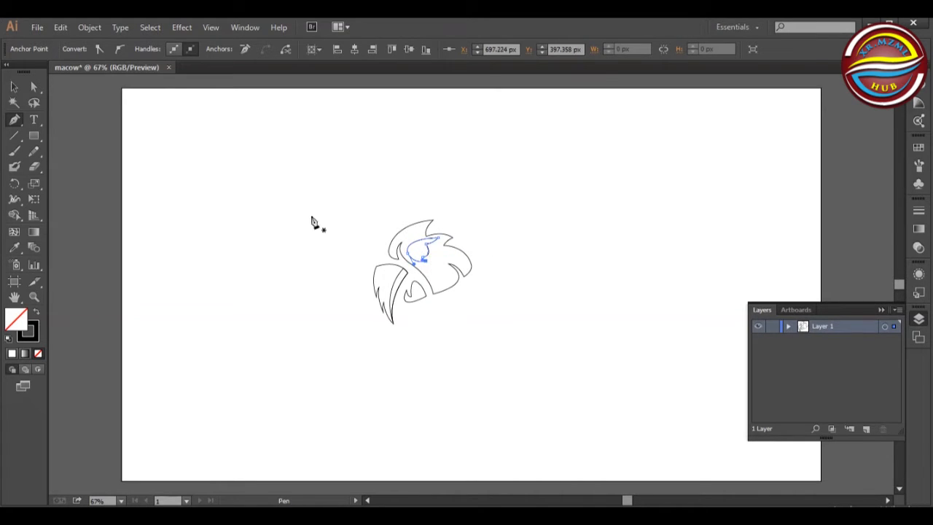
pyautogui.press('a')
pyautogui.click(312, 217)
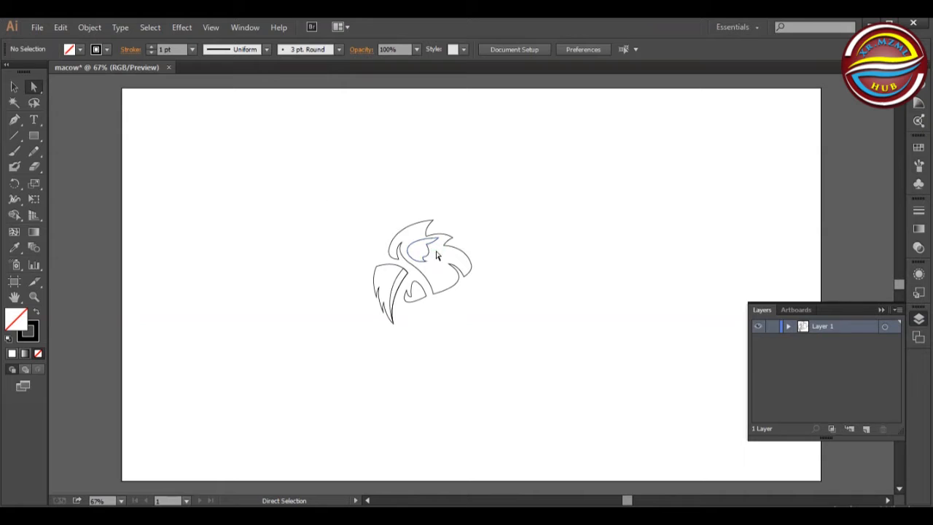
# Refine the anchors and curve handles on the eye outline's tips and left side, undoing the last edit
pyautogui.click(437, 251)
pyautogui.click(473, 193)
pyautogui.click(443, 243)
pyautogui.moveTo(401, 239); pyautogui.dragTo(418, 264)
pyautogui.click(451, 178)
pyautogui.click(408, 253)
pyautogui.click(471, 186)
pyautogui.click(426, 260)
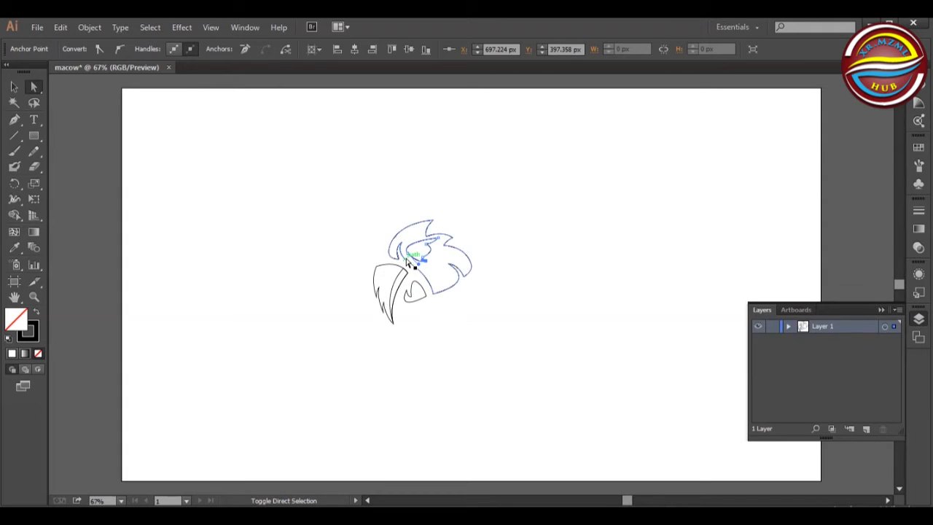
pyautogui.hotkey('ctrl', 'z')
# Draw a small circle with the Ellipse tool in the empty area beside the head
pyautogui.click(308, 200)
pyautogui.moveTo(34, 136); pyautogui.dragTo(81, 167)
pyautogui.moveTo(262, 190)
pyautogui.mouseDown()
pyautogui.moveTo(270, 196)
pyautogui.moveTo(248, 167)
pyautogui.mouseUp()
pyautogui.press('v')
pyautogui.hotkey('ctrl', 'a')
pyautogui.click(14, 215)
# Move the small circle into the eye outline to serve as the eyeball
pyautogui.press('v')
pyautogui.click(256, 172)
pyautogui.moveTo(258, 175); pyautogui.dragTo(430, 257)
pyautogui.click(437, 179)
pyautogui.click(416, 250)
pyautogui.click(438, 160)
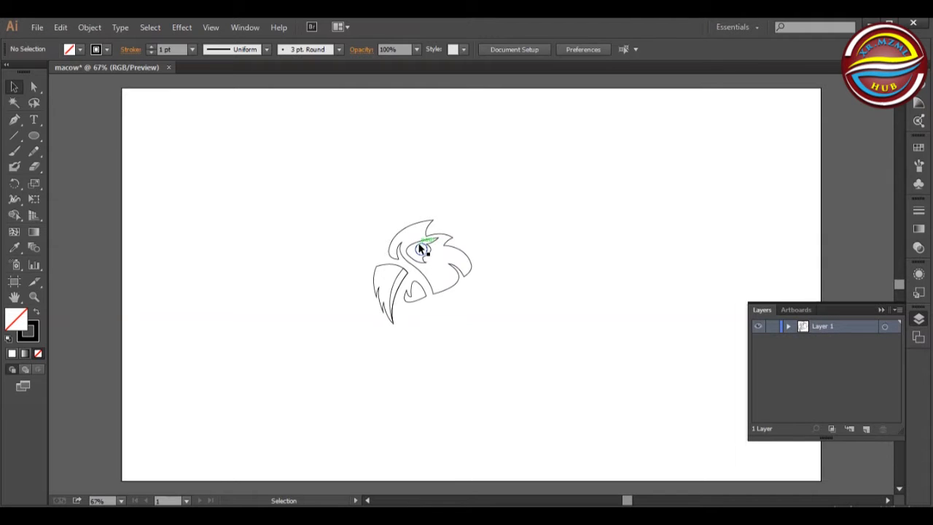
# Adjust the eye outline's right edge around the eyeball and undo the last drag
pyautogui.moveTo(416, 246); pyautogui.dragTo(369, 169)
pyautogui.click(427, 164)
pyautogui.click(33, 87)
pyautogui.click(429, 251)
pyautogui.moveTo(438, 250); pyautogui.dragTo(436, 247)
pyautogui.click(462, 201)
pyautogui.moveTo(376, 176); pyautogui.dragTo(424, 255)
pyautogui.hotkey('ctrl', 'z')
# Refine the curve at the eye outline's lower tip beneath the eyeball
pyautogui.click(14, 87)
pyautogui.click(452, 164)
pyautogui.click(34, 86)
pyautogui.moveTo(429, 268); pyautogui.dragTo(429, 245)
pyautogui.click(424, 257)
pyautogui.click(493, 156)
pyautogui.click(454, 152)
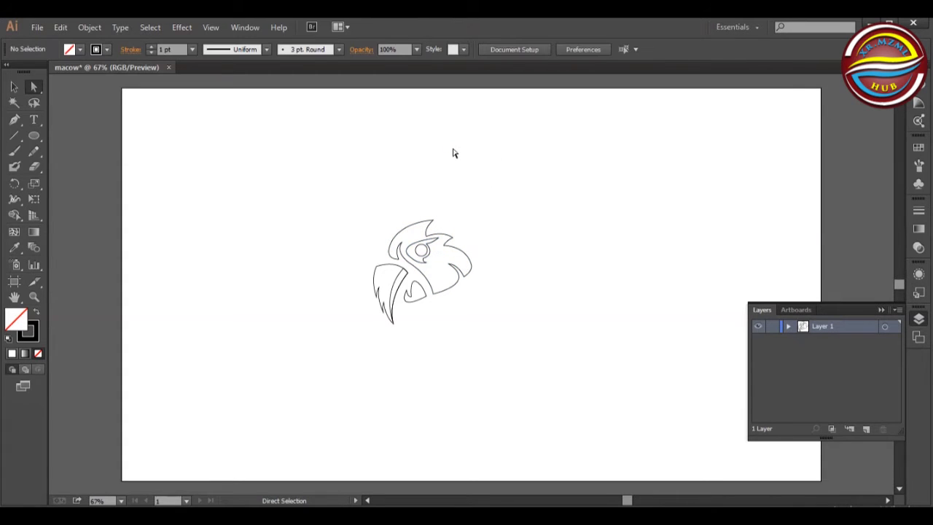
# Process the overlap between the eyeball circle and the eye outline with the Shape Builder tool
pyautogui.hotkey('ctrl', 'a')
pyautogui.click(14, 216)
pyautogui.press('v')
pyautogui.click(307, 228)
# Move the eyeball circle straight up out of the eye outline into the empty area above the head
pyautogui.click(424, 255)
pyautogui.hotkey('shift', 'Up')
pyautogui.hotkey('shift', 'Up')
pyautogui.hotkey('shift', 'Up')
pyautogui.hotkey('shift', 'Up')
pyautogui.hotkey('shift', 'Up')
pyautogui.hotkey('shift', 'Up')
pyautogui.hotkey('shift', 'Up')
pyautogui.hotkey('shift', 'Up')
pyautogui.hotkey('shift', 'Up')
pyautogui.hotkey('shift', 'Up')
pyautogui.hotkey('shift', 'Up')
pyautogui.hotkey('shift', 'Up')
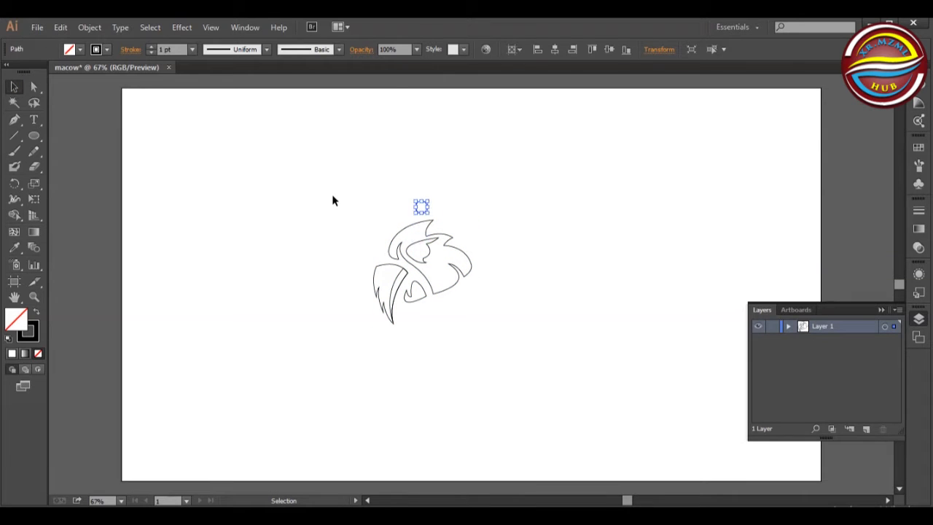
pyautogui.click(332, 196)
# Draw a small closed wedge over the eyeball's left side with the Pen tool and trim the overlap with Shape Builder
pyautogui.press('p')
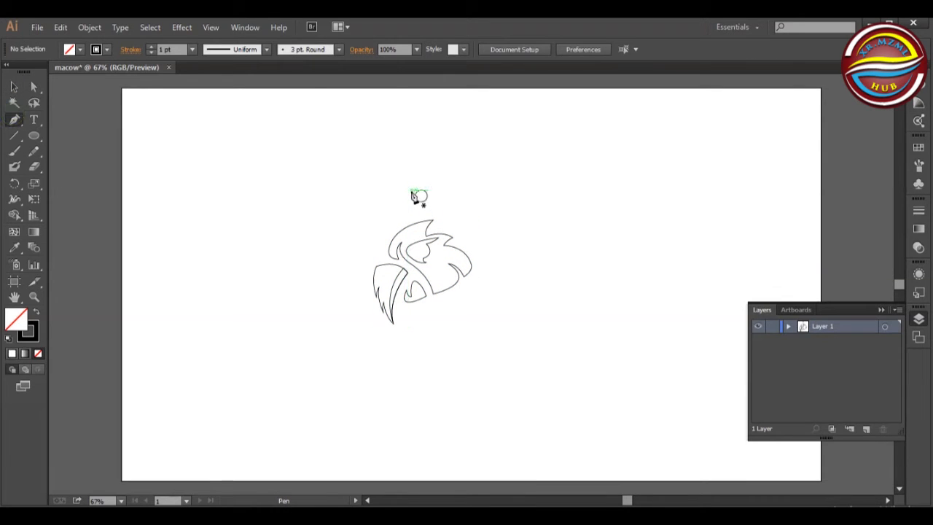
pyautogui.click(411, 190)
pyautogui.moveTo(416, 207)
pyautogui.mouseDown()
pyautogui.moveTo(397, 220)
pyautogui.moveTo(419, 199)
pyautogui.mouseUp()
pyautogui.click(411, 191)
pyautogui.hotkey('ctrl', 'a')
pyautogui.click(15, 215)
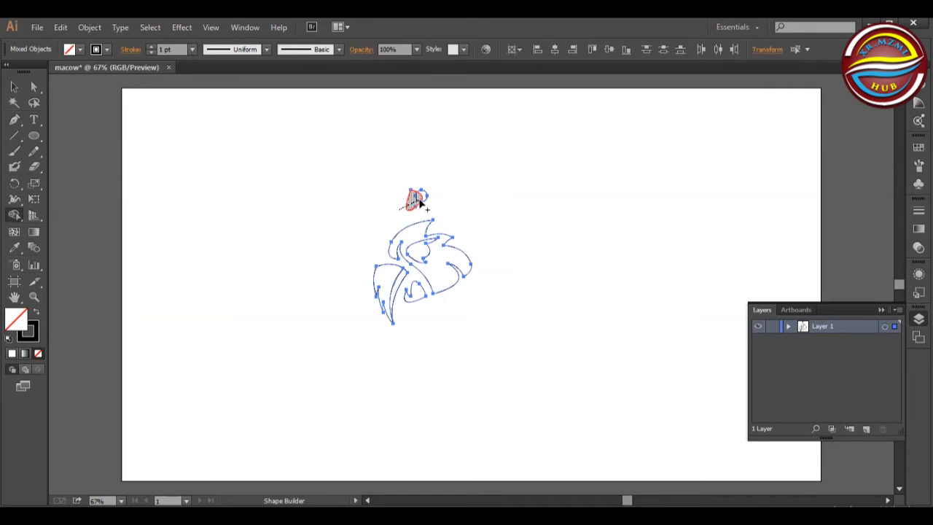
# Draw a tiny pupil circle inside the eyeball with the Ellipse tool
pyautogui.click(37, 139)
pyautogui.moveTo(290, 195)
pyautogui.mouseDown()
pyautogui.moveTo(328, 203)
pyautogui.moveTo(418, 196)
pyautogui.moveTo(496, 241)
pyautogui.mouseUp()
pyautogui.press('v')
pyautogui.click(352, 148)
# Move the finished eyeball and pupil back down into the eye outline
pyautogui.click(420, 199)
pyautogui.click(437, 204)
pyautogui.click(419, 197)
pyautogui.moveTo(422, 202); pyautogui.dragTo(427, 252)
pyautogui.click(399, 175)
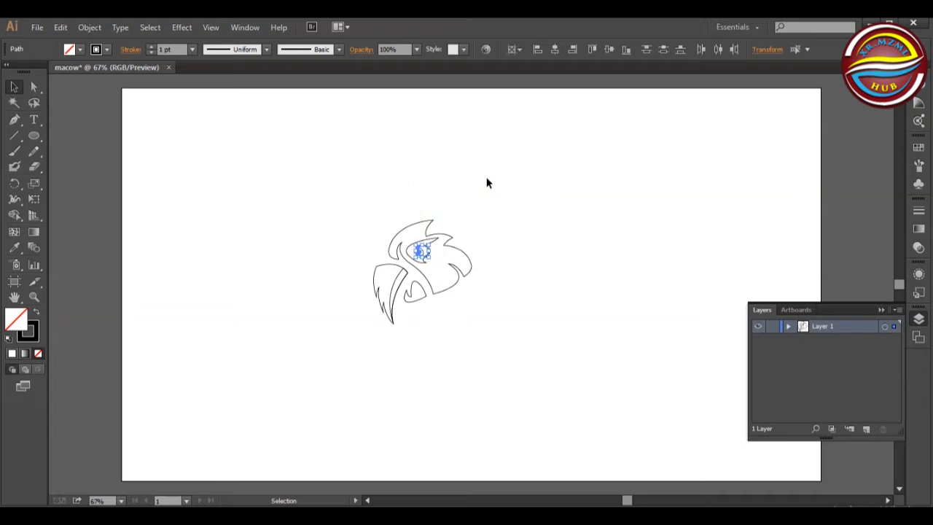
pyautogui.click(487, 183)
pyautogui.click(421, 249)
pyautogui.click(490, 180)
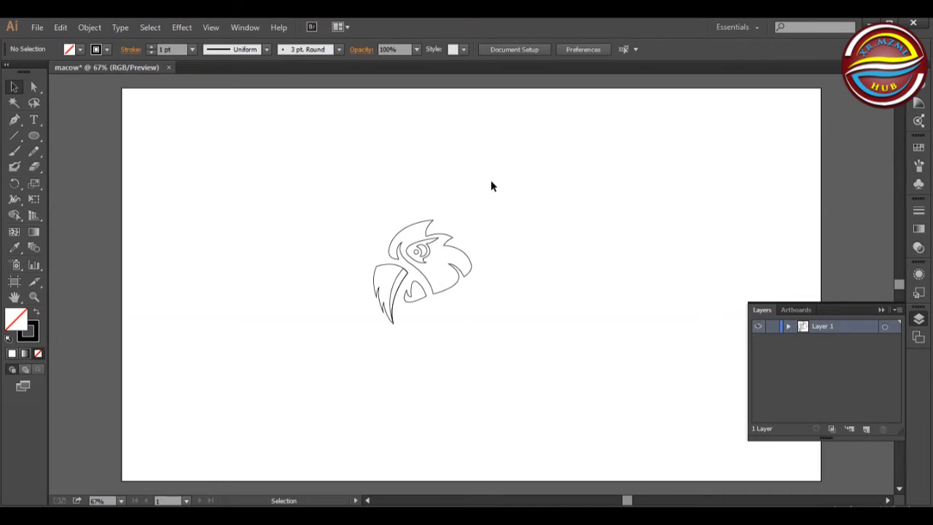
pyautogui.click(421, 251)
pyautogui.click(164, 173)
# Draw a closed angular shape with the Pen tool from beneath the eye around the back of the cheek
pyautogui.click(14, 120)
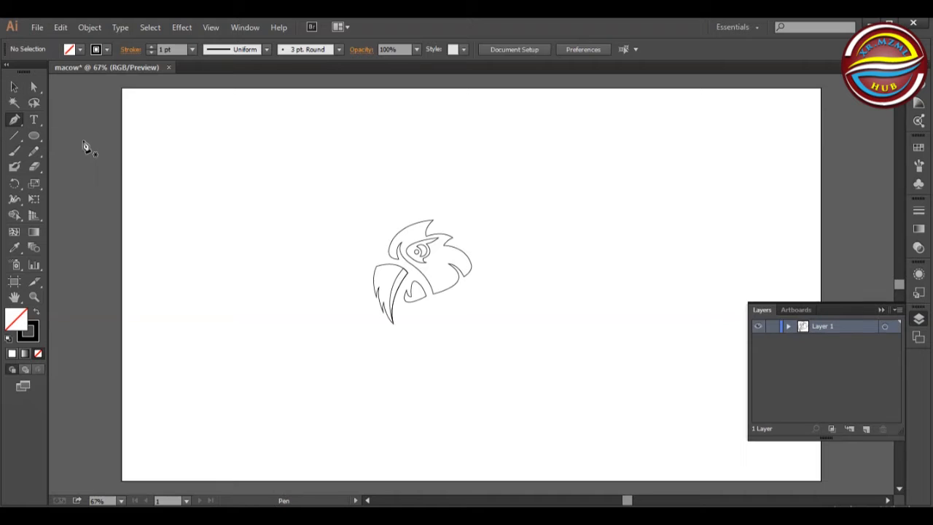
pyautogui.click(421, 271)
pyautogui.click(443, 262)
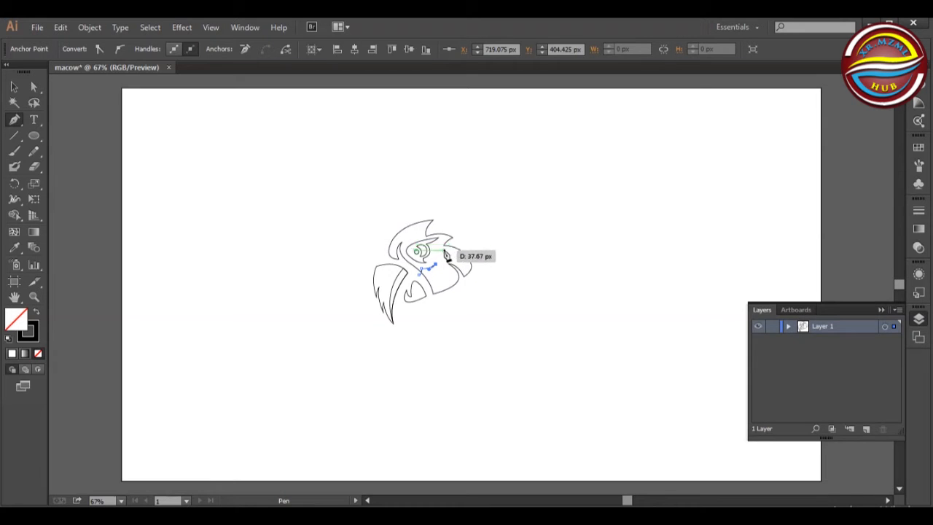
pyautogui.moveTo(429, 261); pyautogui.dragTo(474, 251)
pyautogui.click(514, 264)
pyautogui.click(477, 292)
pyautogui.click(435, 301)
pyautogui.click(421, 273)
# Reposition the inner anchor of the notch at the back of the cheek and adjust its adjoining curve
pyautogui.click(34, 86)
pyautogui.click(458, 268)
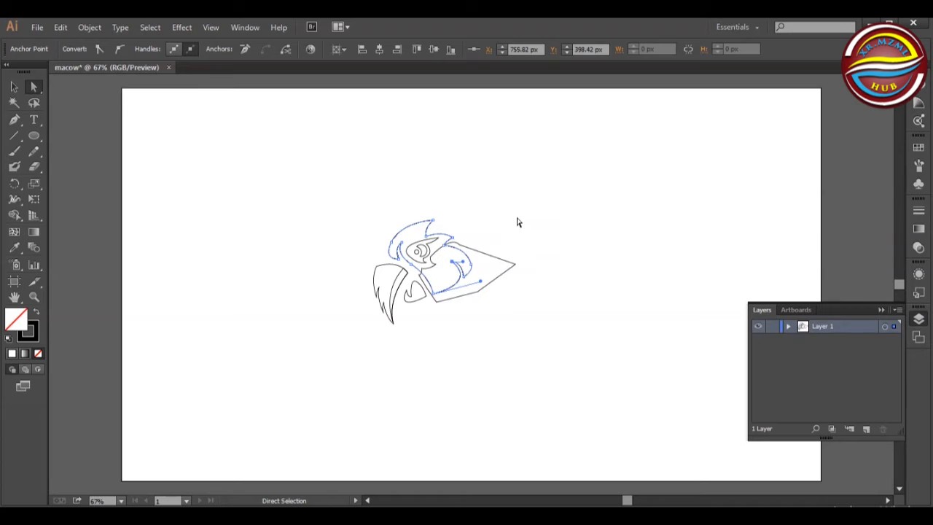
pyautogui.press('Up')
pyautogui.press('Up')
pyautogui.press('Up')
pyautogui.moveTo(467, 258)
pyautogui.mouseDown()
pyautogui.moveTo(474, 285)
pyautogui.moveTo(462, 268)
pyautogui.mouseUp()
pyautogui.hotkey('ctrl', 'z')
pyautogui.click(471, 288)
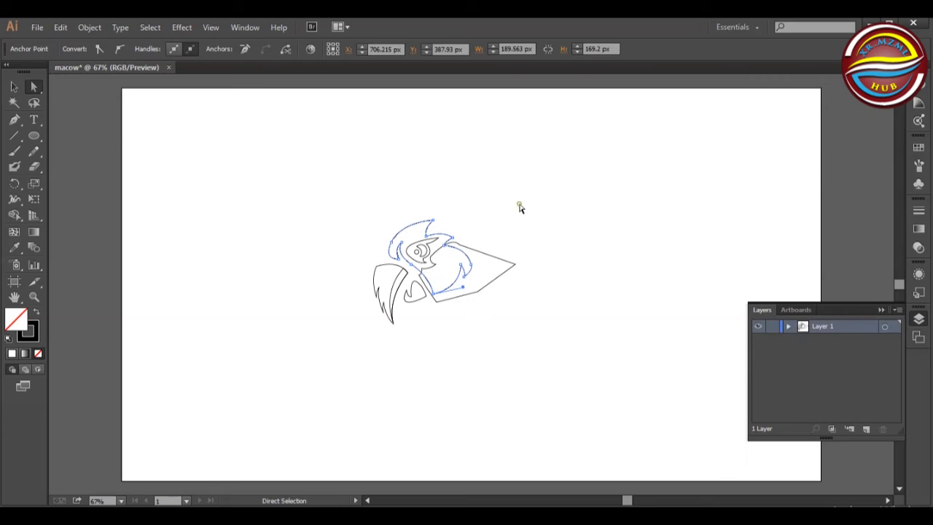
pyautogui.click(519, 207)
pyautogui.click(459, 281)
pyautogui.click(545, 206)
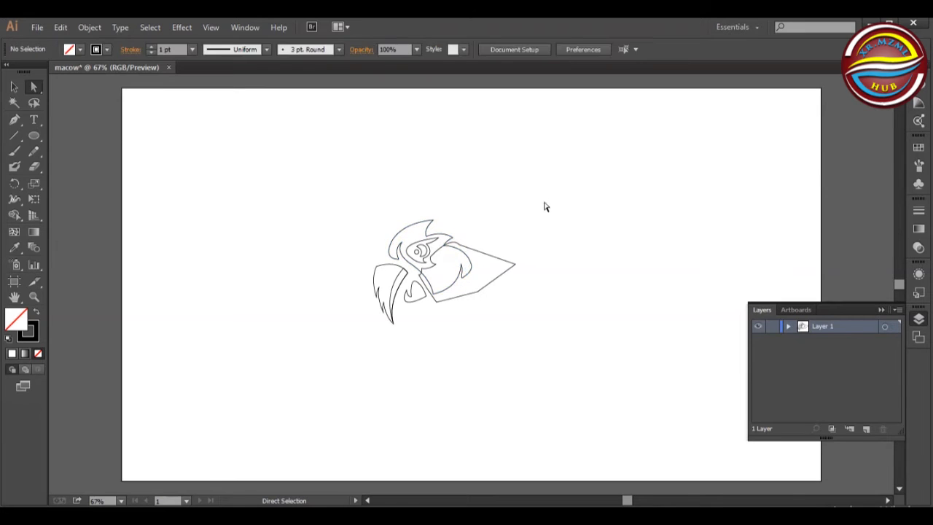
# Undo the last notch edit and fine-tune the cheek's notch and lower curve
pyautogui.hotkey('ctrl', 'z')
pyautogui.click(473, 276)
pyautogui.click(489, 275)
pyautogui.click(462, 270)
pyautogui.click(443, 308)
pyautogui.click(437, 298)
pyautogui.click(501, 233)
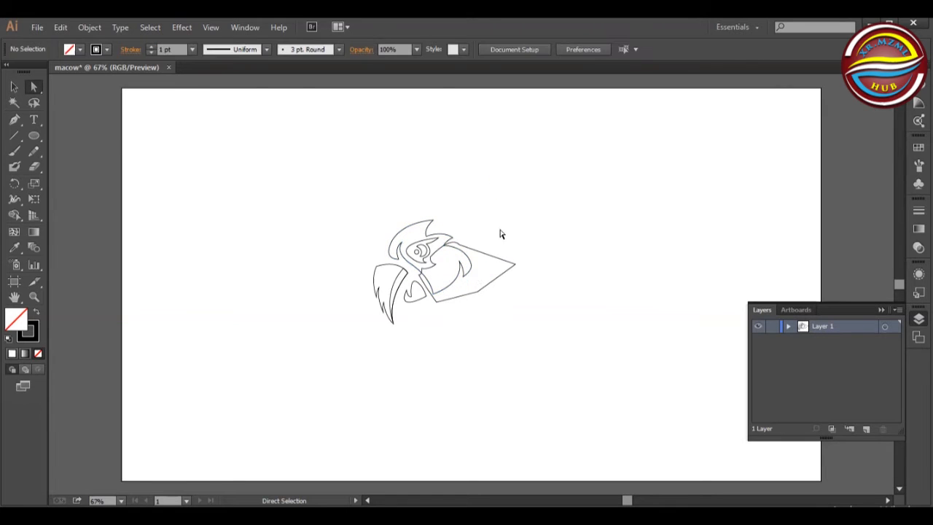
pyautogui.click(466, 275)
pyautogui.click(493, 227)
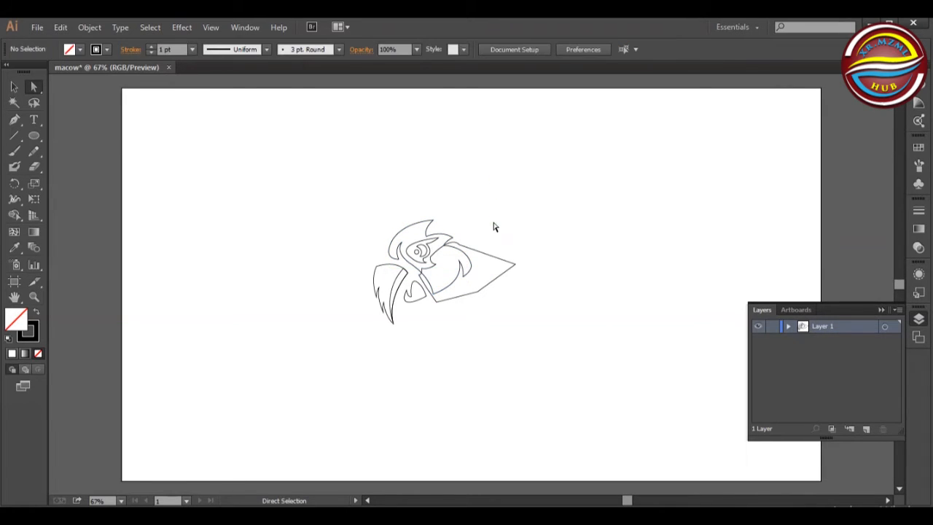
# Remove the part of the angular shape that lies outside the cheek with the Shape Builder tool
pyautogui.click(472, 266)
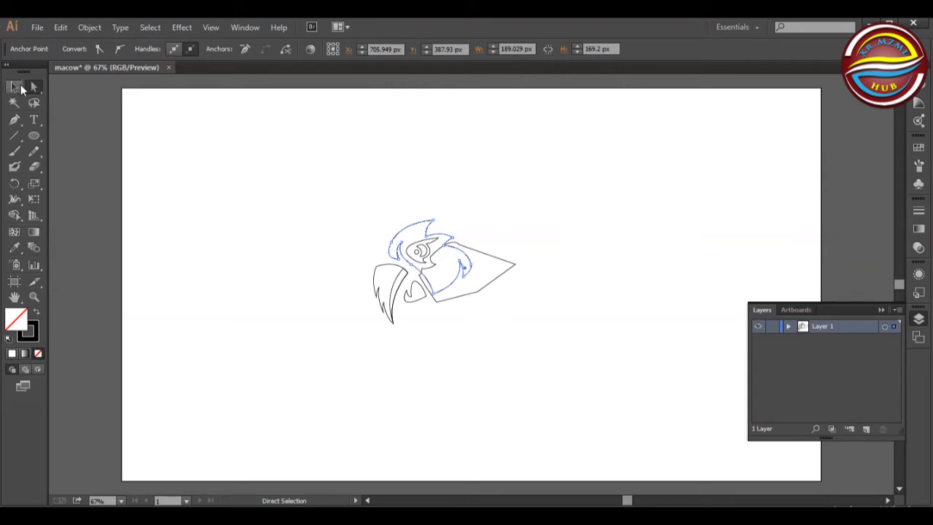
pyautogui.hotkey('ctrl', 'a')
pyautogui.keyDown('alt'); pyautogui.click(490, 269); pyautogui.keyUp('alt')
# Draw a curved upper edge for a neck feather shape below the cheek with the Pen tool and adjust its handle
pyautogui.click(18, 122)
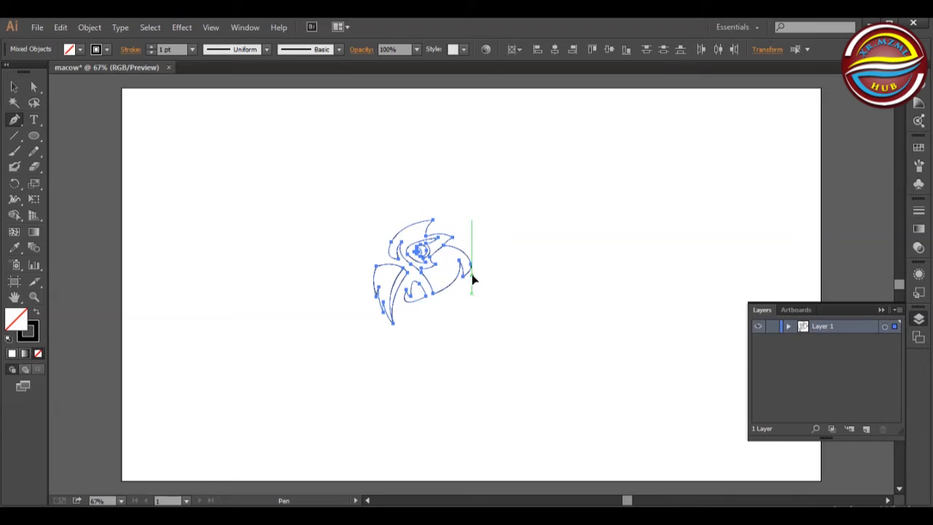
pyautogui.click(471, 275)
pyautogui.moveTo(430, 299); pyautogui.dragTo(404, 299)
pyautogui.click(430, 300)
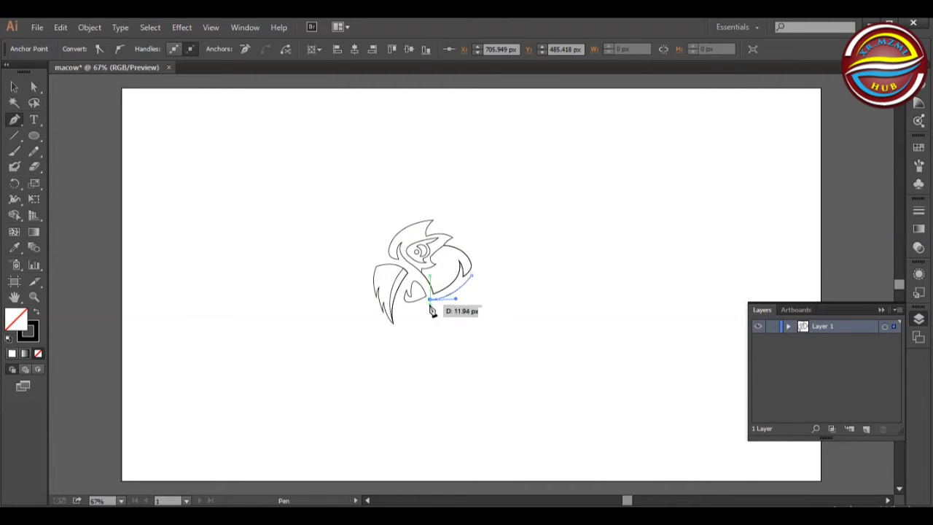
pyautogui.press('a')
pyautogui.moveTo(461, 299); pyautogui.dragTo(463, 293)
# Complete the neck feather outline with a short vertical front edge and a jagged lower edge
pyautogui.press('p')
pyautogui.moveTo(436, 299); pyautogui.dragTo(434, 334)
pyautogui.press('a')
pyautogui.click(436, 299)
pyautogui.press('p')
pyautogui.moveTo(436, 298); pyautogui.dragTo(465, 266)
pyautogui.click(458, 302)
pyautogui.click(458, 312)
pyautogui.click(475, 293)
pyautogui.click(479, 297)
pyautogui.keyDown('ctrl'); pyautogui.click(518, 277); pyautogui.keyUp('ctrl')
# Refine the anchors and curve handles on the neck feather's rear tips
pyautogui.click(33, 87)
pyautogui.moveTo(479, 298); pyautogui.dragTo(475, 290)
pyautogui.click(478, 294)
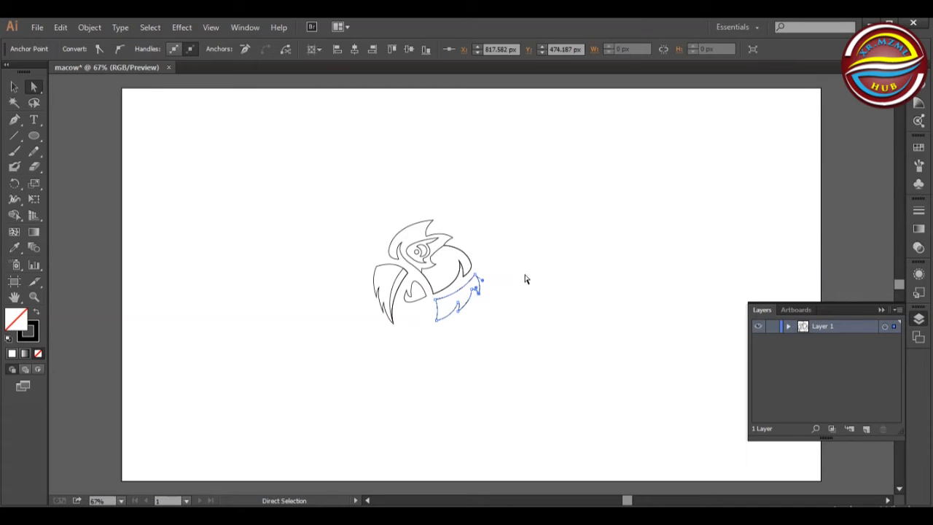
pyautogui.click(525, 279)
pyautogui.click(474, 275)
pyautogui.click(529, 255)
# Nudge the neck feather shape and the beak shapes slightly closer to the head
pyautogui.press('v')
pyautogui.click(466, 295)
pyautogui.click(556, 264)
pyautogui.click(373, 280)
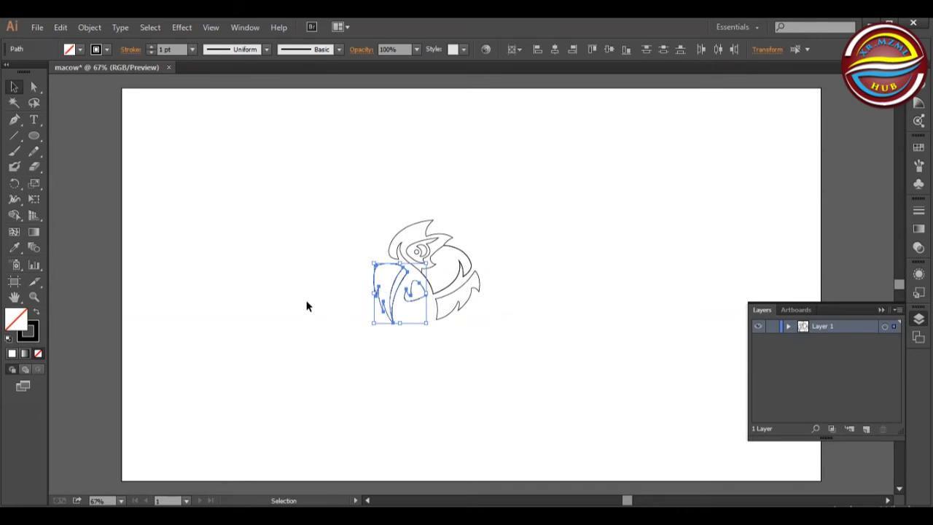
pyautogui.click(306, 306)
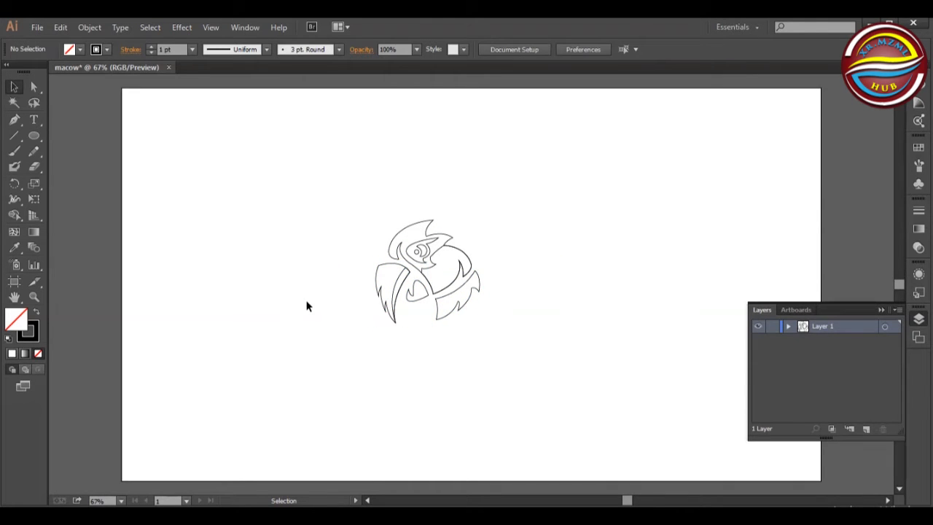
# Draw the jagged outer edge of a back feather shape behind the head with the Pen tool, including two pointed notches
pyautogui.click(13, 119)
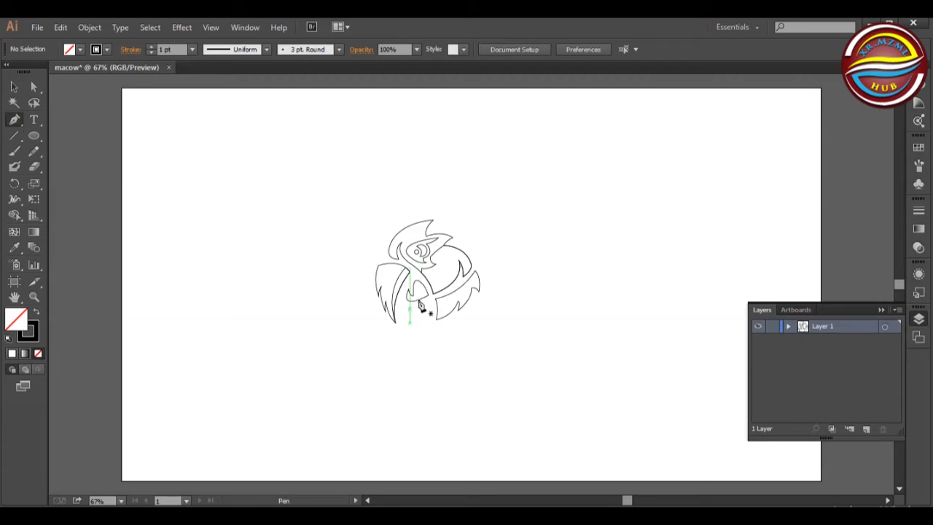
pyautogui.click(455, 245)
pyautogui.moveTo(458, 239); pyautogui.dragTo(463, 238)
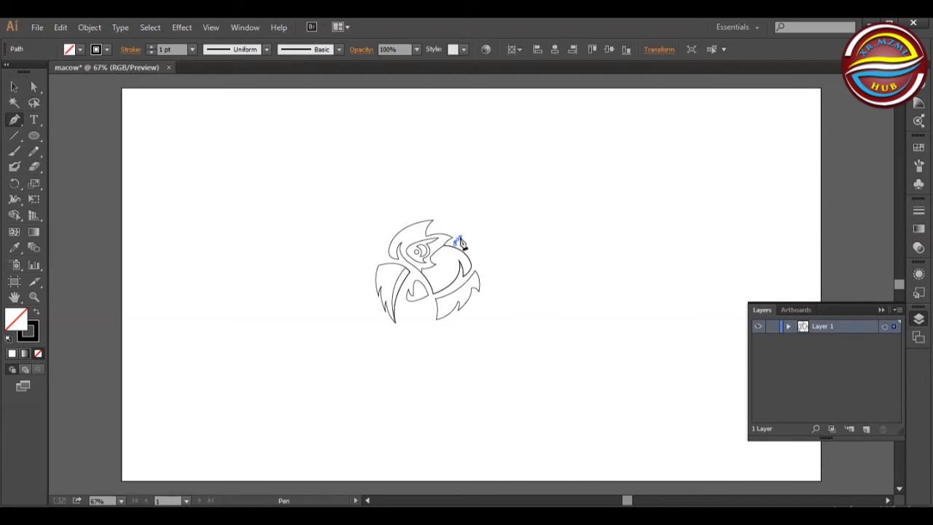
pyautogui.click(474, 243)
pyautogui.click(475, 242)
pyautogui.click(465, 243)
pyautogui.moveTo(465, 243); pyautogui.dragTo(507, 288)
pyautogui.click(475, 245)
pyautogui.click(499, 268)
pyautogui.click(486, 263)
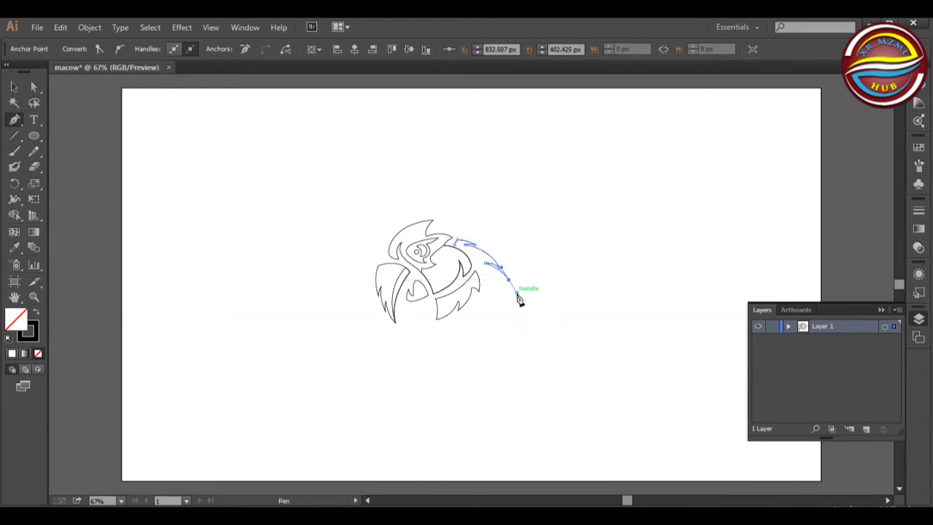
# Add the lower feather tips and close the back feather shape with a curve following the cheek
pyautogui.click(508, 280)
pyautogui.moveTo(491, 283)
pyautogui.mouseDown()
pyautogui.moveTo(475, 292)
pyautogui.moveTo(518, 315)
pyautogui.moveTo(457, 311)
pyautogui.moveTo(481, 294)
pyautogui.mouseUp()
pyautogui.click(490, 283)
pyautogui.click(509, 301)
pyautogui.click(475, 301)
pyautogui.click(482, 294)
pyautogui.moveTo(456, 242); pyautogui.dragTo(419, 233)
# Adjust the back feather shape's middle tip and the anchors at its lower front end
pyautogui.click(34, 86)
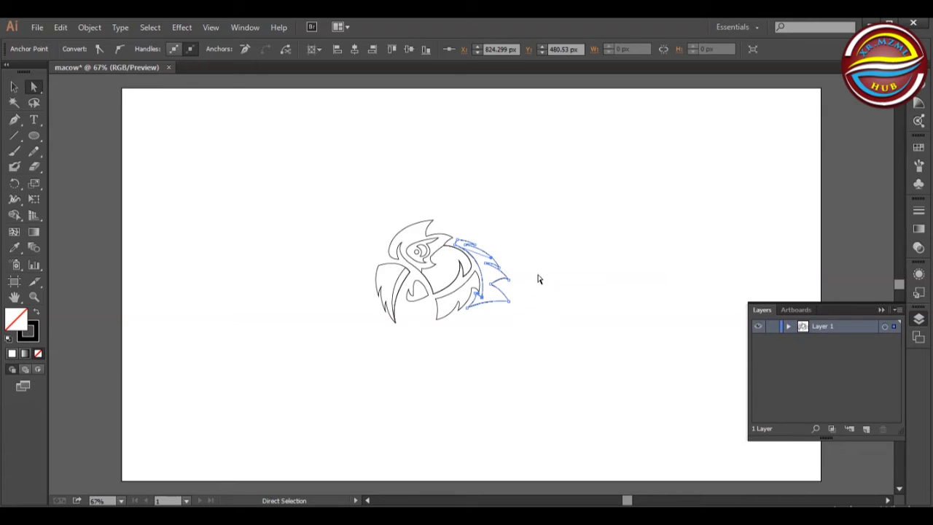
pyautogui.moveTo(509, 280); pyautogui.dragTo(509, 283)
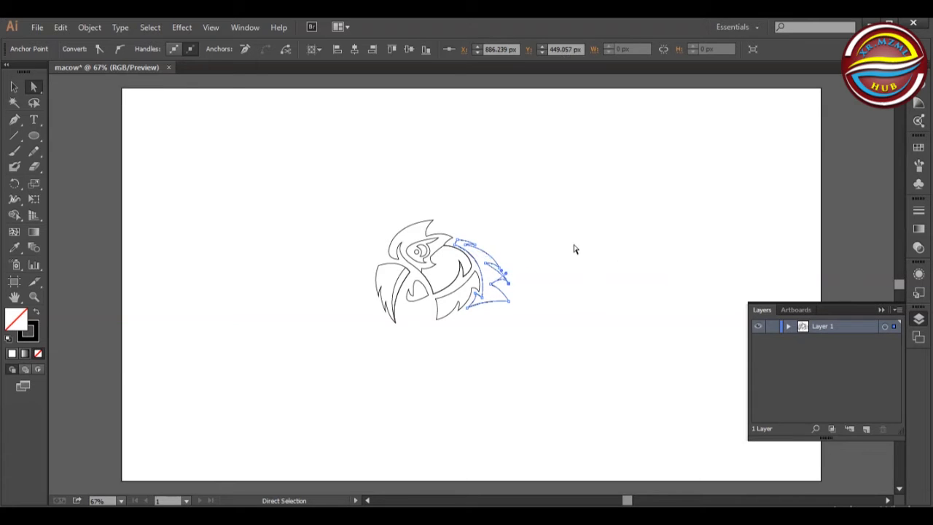
pyautogui.click(515, 199)
pyautogui.click(482, 297)
pyautogui.click(467, 307)
pyautogui.moveTo(479, 303); pyautogui.dragTo(476, 306)
pyautogui.click(534, 247)
# Refine the upper end of the back feathers and the neighbouring feather tip behind the eye
pyautogui.click(454, 243)
pyautogui.click(492, 199)
pyautogui.click(458, 239)
pyautogui.click(468, 183)
pyautogui.click(442, 231)
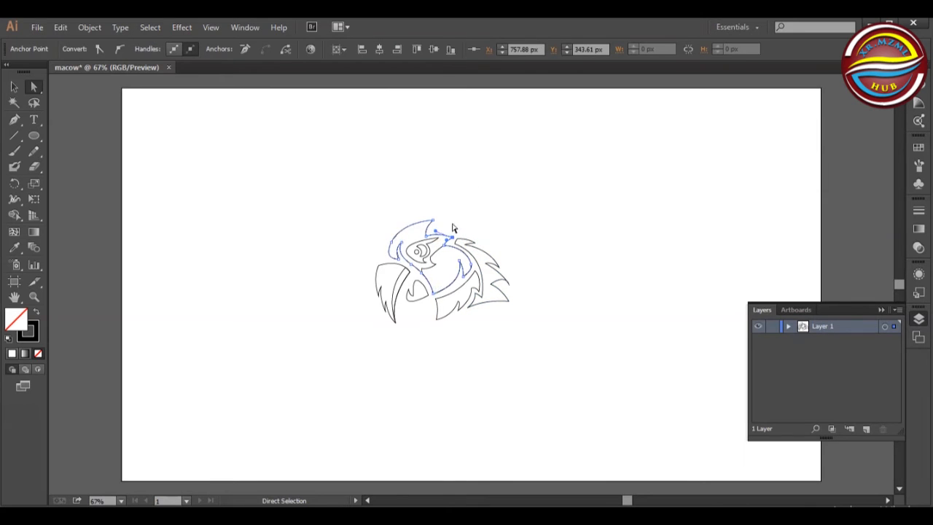
pyautogui.click(471, 198)
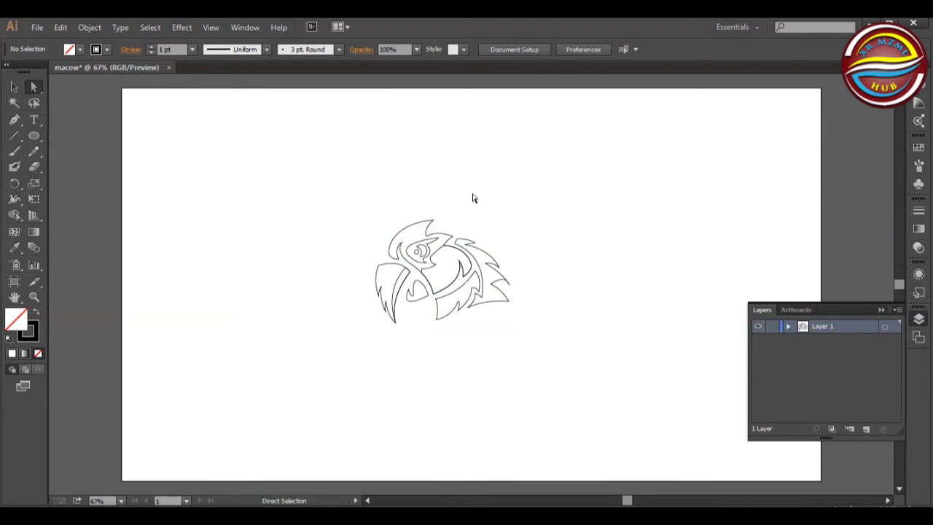
# Draw a small curved piece over the back feather's middle tip with the Pen tool and combine it using Shape Builder
pyautogui.click(15, 121)
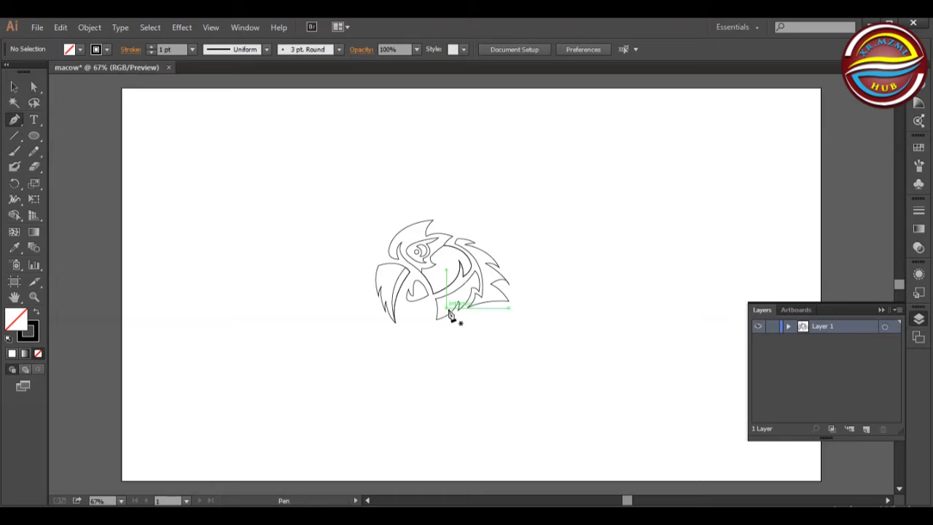
pyautogui.keyDown('ctrl'); pyautogui.click(493, 275); pyautogui.keyUp('ctrl')
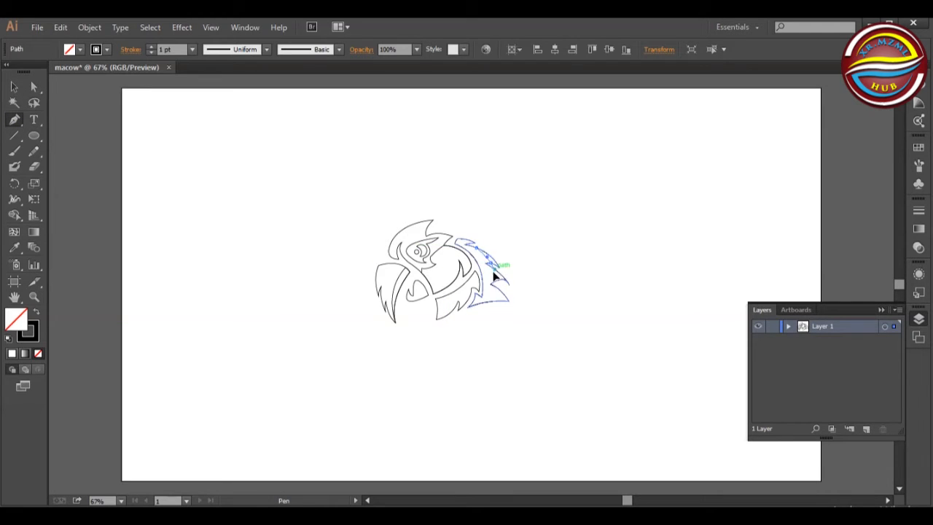
pyautogui.keyDown('ctrl'); pyautogui.click(493, 277); pyautogui.keyUp('ctrl')
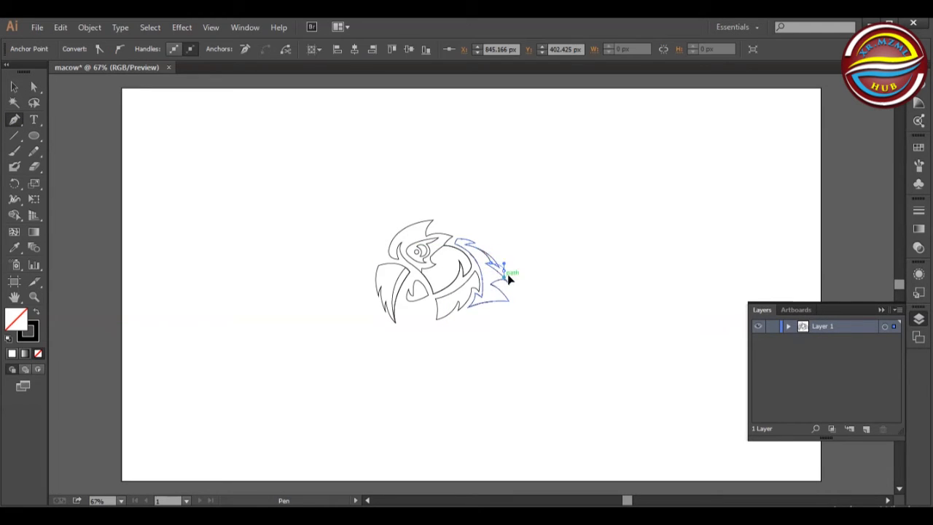
pyautogui.moveTo(512, 277)
pyautogui.mouseDown()
pyautogui.moveTo(505, 246)
pyautogui.moveTo(496, 254)
pyautogui.mouseUp()
pyautogui.hotkey('shift', 'm')
pyautogui.hotkey('ctrl', 'a')
# Try to reshape the curve of the back feather tip just above the lowest one by pulling its anchor and handles
pyautogui.click(33, 86)
pyautogui.click(512, 285)
pyautogui.click(508, 282)
pyautogui.click(526, 272)
pyautogui.moveTo(525, 271); pyautogui.dragTo(526, 310)
pyautogui.hotkey('ctrl', 'z')
pyautogui.click(512, 285)
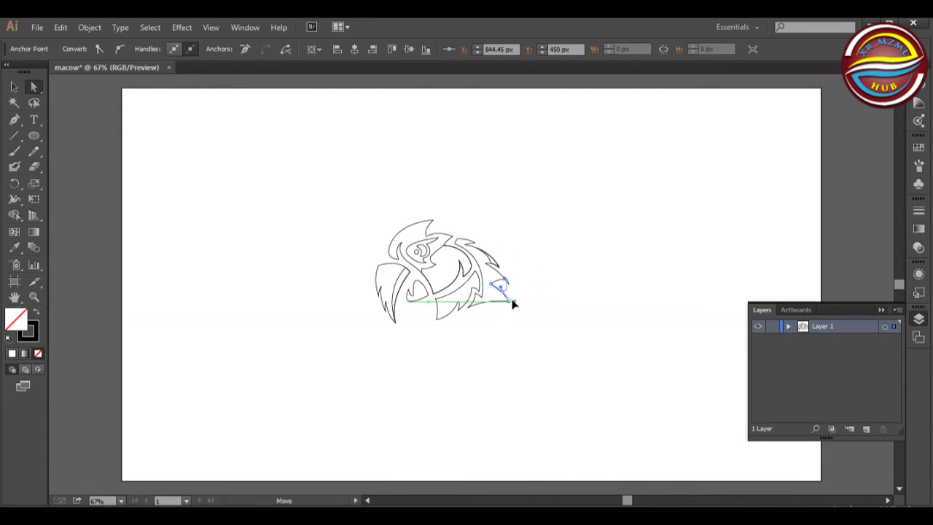
pyautogui.moveTo(489, 276); pyautogui.dragTo(520, 289)
pyautogui.hotkey('ctrl', 'z')
# Adjust the anchor and handles of the back feather tip just above the lowest one to straighten its underside
pyautogui.click(540, 276)
pyautogui.click(491, 284)
pyautogui.click(506, 281)
pyautogui.click(537, 270)
pyautogui.click(527, 272)
pyautogui.click(507, 282)
pyautogui.click(539, 281)
pyautogui.click(509, 284)
pyautogui.click(508, 282)
pyautogui.click(503, 283)
pyautogui.click(543, 279)
pyautogui.click(500, 287)
pyautogui.click(508, 284)
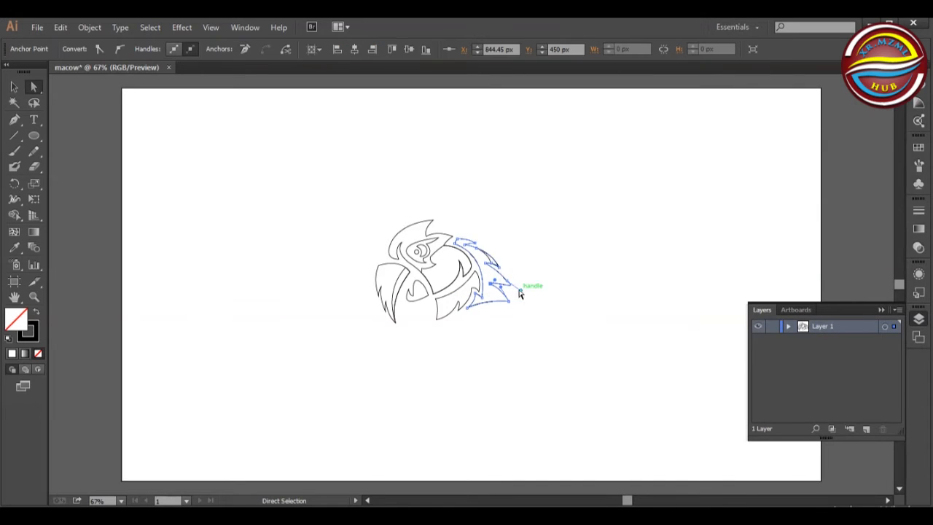
pyautogui.click(524, 285)
pyautogui.click(502, 274)
pyautogui.click(536, 277)
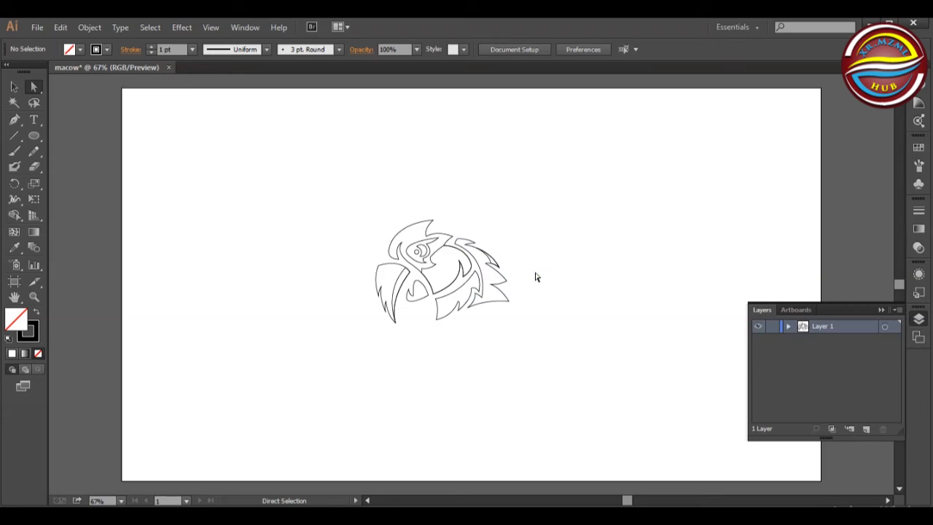
# Reshape the notch between the two lowest back feather tips using the Direct Selection and Pen tools
pyautogui.click(499, 288)
pyautogui.moveTo(499, 288); pyautogui.dragTo(495, 288)
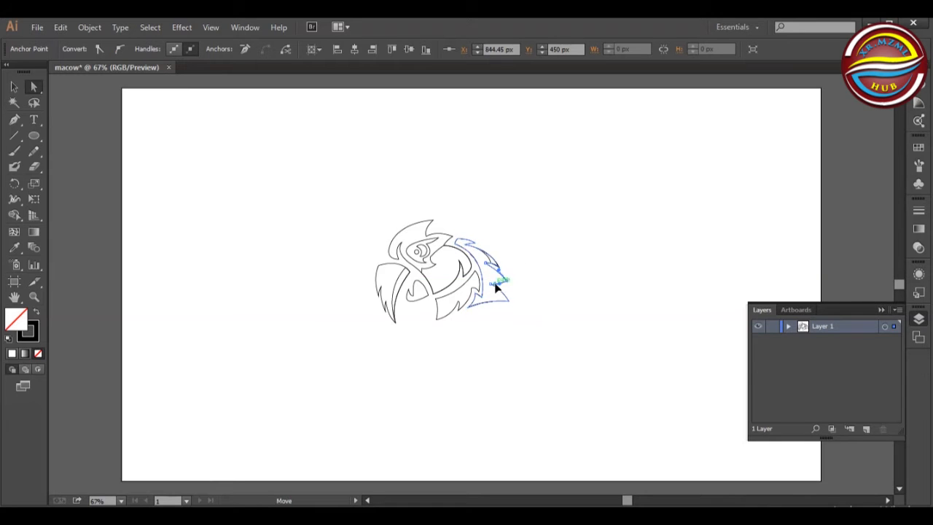
pyautogui.press('p')
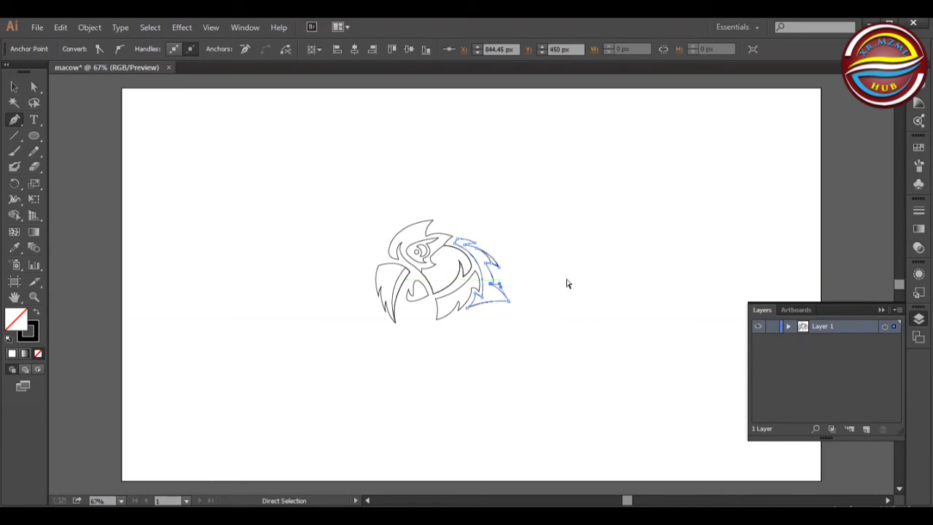
pyautogui.click(493, 290)
pyautogui.press('a')
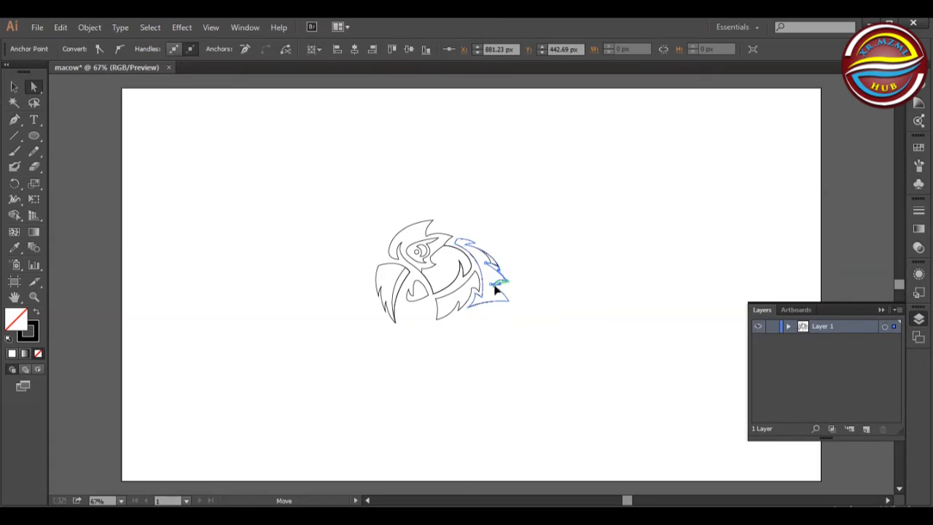
# Fine-tune the anchors of the second-lowest back feather tip and the notch beneath it
pyautogui.click(543, 277)
pyautogui.click(501, 278)
pyautogui.click(534, 285)
pyautogui.click(505, 277)
pyautogui.click(547, 283)
pyautogui.click(505, 278)
pyautogui.click(536, 276)
pyautogui.click(490, 281)
pyautogui.click(576, 200)
pyautogui.click(514, 287)
pyautogui.click(550, 269)
pyautogui.click(493, 283)
# Reposition the end anchor of the second-lowest back feather tip to sharpen its point
pyautogui.click(517, 290)
pyautogui.click(508, 282)
pyautogui.click(509, 284)
pyautogui.click(526, 284)
pyautogui.click(504, 282)
pyautogui.click(558, 274)
pyautogui.moveTo(504, 274)
pyautogui.mouseDown()
pyautogui.moveTo(564, 309)
pyautogui.moveTo(506, 282)
pyautogui.mouseUp()
pyautogui.click(544, 279)
pyautogui.click(506, 283)
pyautogui.click(560, 278)
pyautogui.click(506, 282)
# Try to convert the second-lowest feather tip's end anchor with the Pen tool, and undo the attempt
pyautogui.click(15, 120)
pyautogui.click(506, 283)
pyautogui.hotkey('ctrl', 'z')
pyautogui.hotkey('ctrl', 'z')
pyautogui.moveTo(507, 282); pyautogui.dragTo(533, 294)
pyautogui.hotkey('ctrl', 'z')
pyautogui.click(35, 87)
pyautogui.click(551, 274)
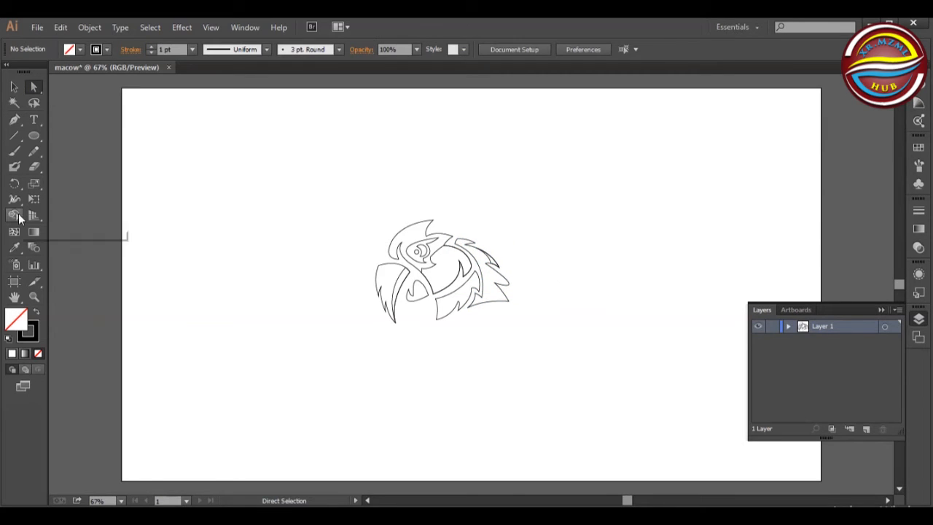
# Try to rework the second-lowest feather tip's end anchor with path commands and shift it slightly lower
pyautogui.click(508, 282)
pyautogui.click(186, 258)
pyautogui.click(508, 283)
pyautogui.rightClick(508, 282)
pyautogui.click(567, 386)
pyautogui.click(490, 334)
pyautogui.rightClick(507, 282)
pyautogui.click(555, 371)
pyautogui.moveTo(509, 282)
pyautogui.mouseDown()
pyautogui.moveTo(500, 280)
pyautogui.moveTo(506, 290)
pyautogui.mouseUp()
pyautogui.click(532, 281)
# Try to reshape the second-lowest feather tip by stretching its handle outward, and undo the changes
pyautogui.click(508, 291)
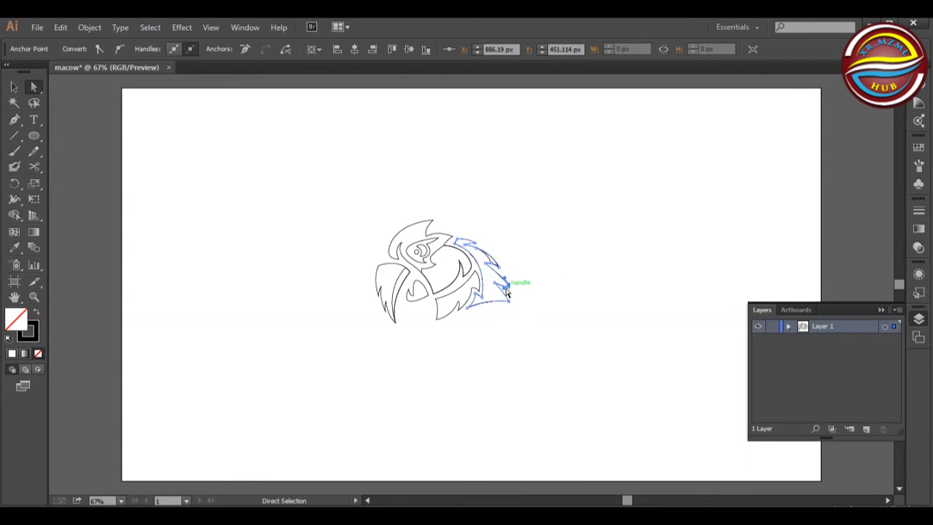
pyautogui.click(522, 280)
pyautogui.click(494, 283)
pyautogui.moveTo(508, 288); pyautogui.dragTo(540, 294)
pyautogui.click(529, 284)
pyautogui.click(508, 287)
pyautogui.hotkey('ctrl', 'z')
pyautogui.hotkey('ctrl', 'z')
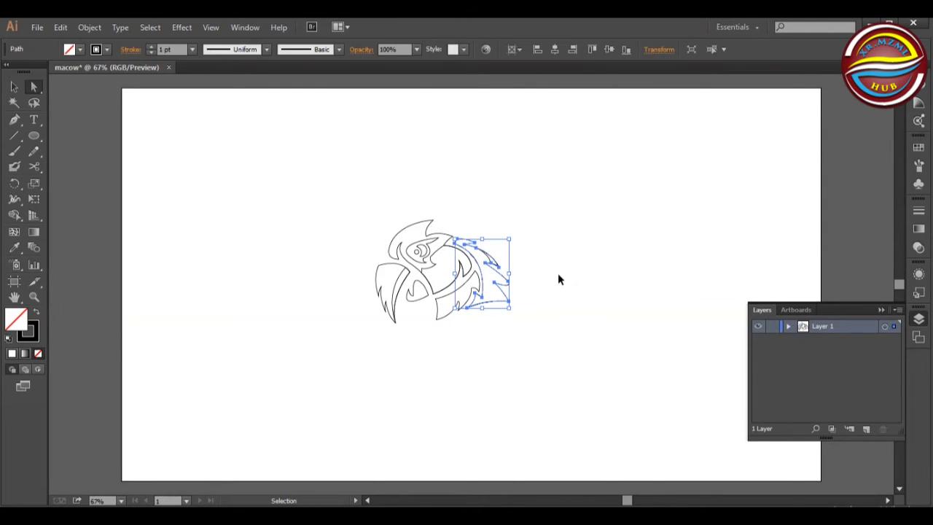
# Draw a closed piece over the lowest back feather tip with the Pen tool, starting and ending at the notch above it
pyautogui.click(559, 279)
pyautogui.press('p')
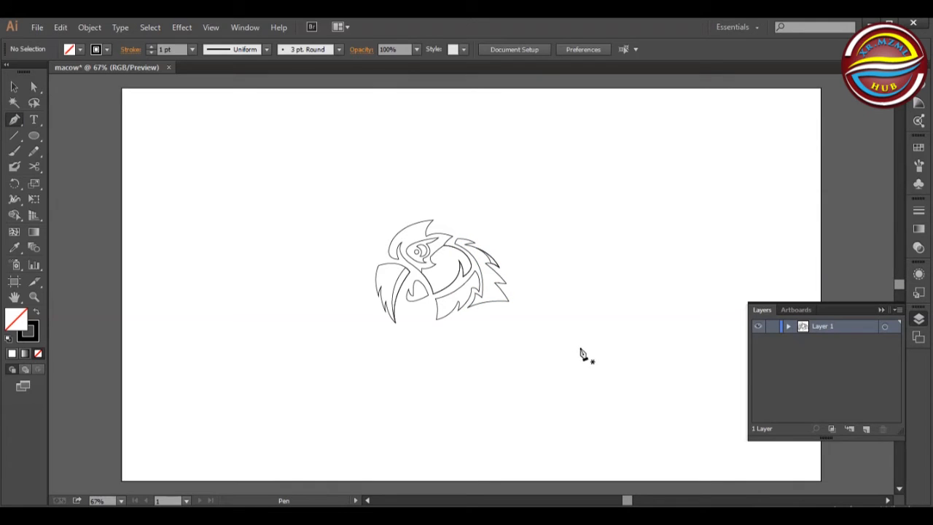
pyautogui.click(495, 282)
pyautogui.click(499, 295)
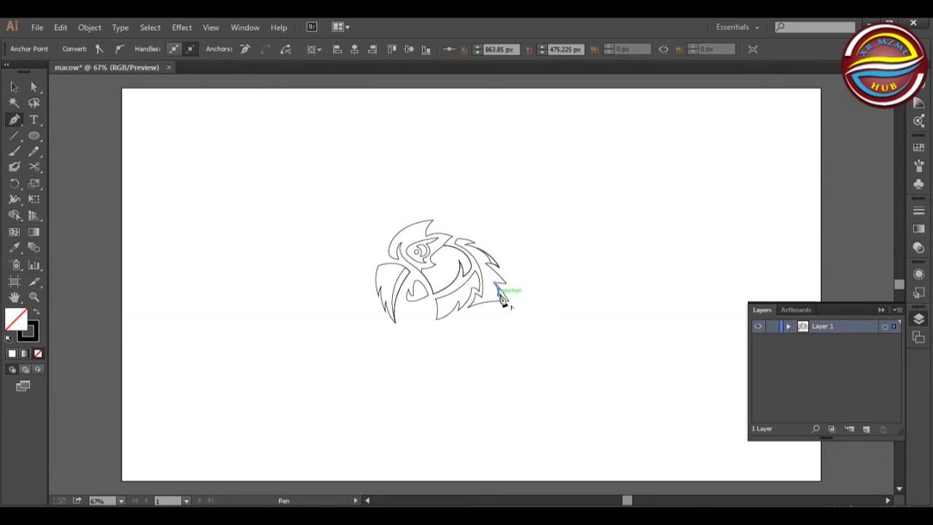
pyautogui.click(480, 308)
pyautogui.click(521, 308)
pyautogui.click(521, 295)
pyautogui.click(495, 283)
# Select all artwork and remove the new piece's excess outside the lowest feather tip with Shape Builder
pyautogui.click(14, 87)
pyautogui.hotkey('shift', 'm')
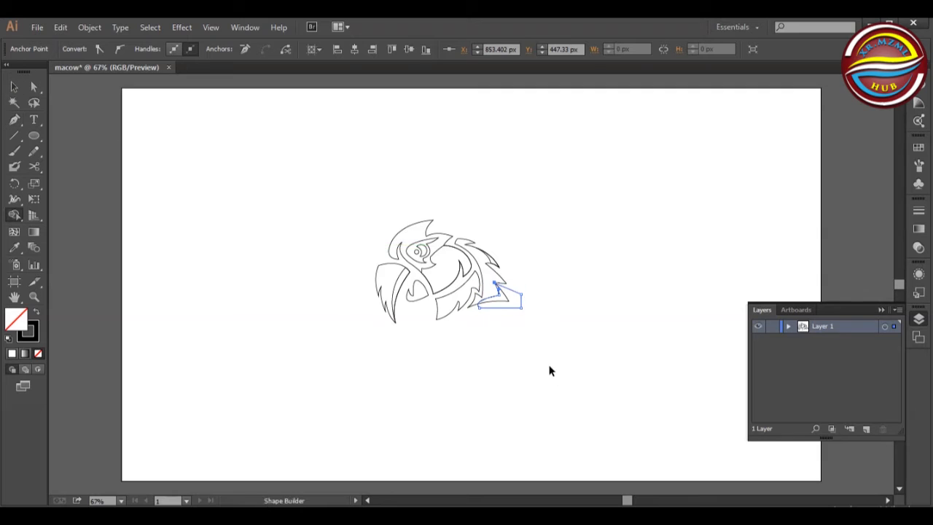
pyautogui.hotkey('ctrl', 'a')
pyautogui.moveTo(519, 337); pyautogui.dragTo(518, 303)
pyautogui.click(14, 87)
pyautogui.click(171, 215)
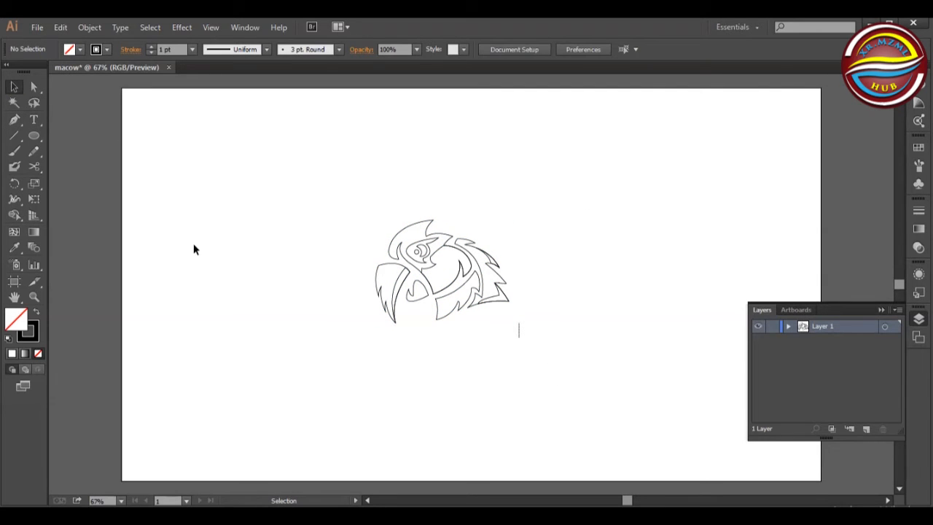
# Start the outer head outline above the beak with the Pen tool, curving over the forehead with two small feather tips
pyautogui.click(12, 121)
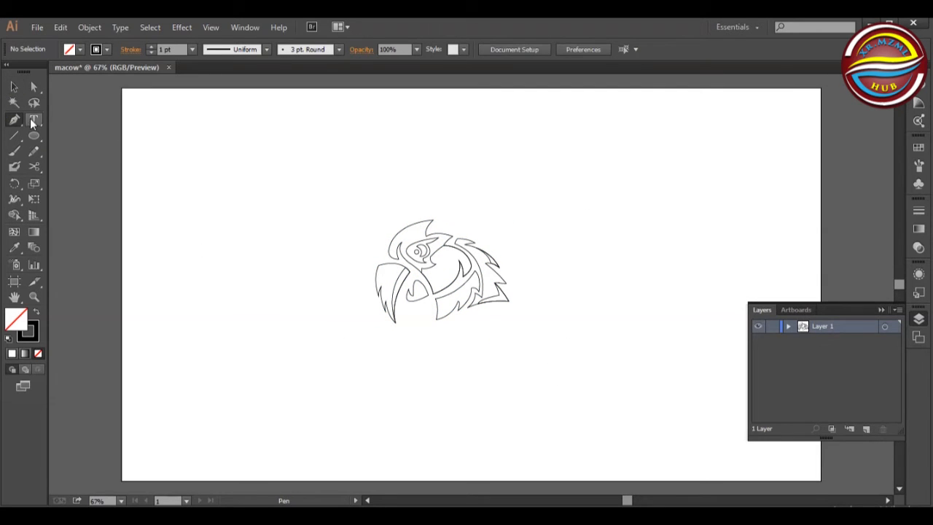
pyautogui.click(377, 255)
pyautogui.moveTo(389, 215); pyautogui.dragTo(407, 196)
pyautogui.click(389, 216)
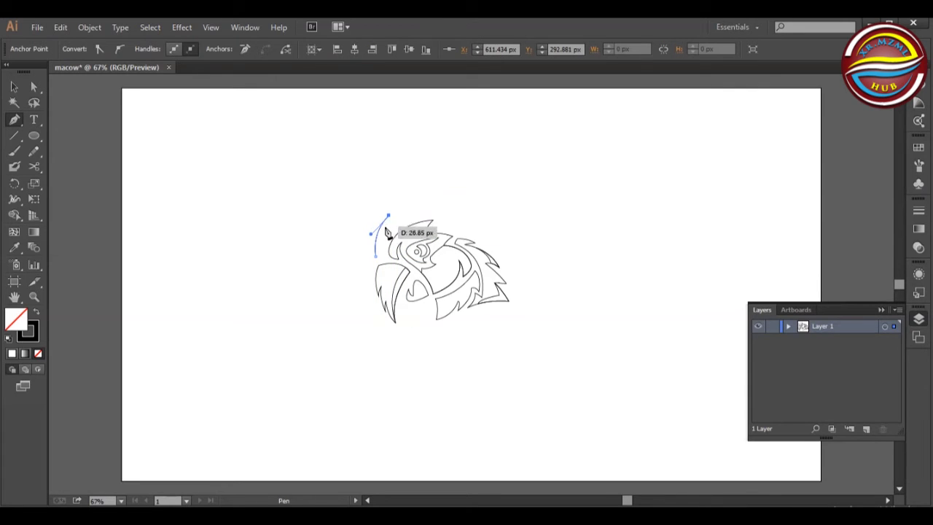
pyautogui.moveTo(385, 225); pyautogui.dragTo(385, 228)
pyautogui.moveTo(422, 201)
pyautogui.mouseDown()
pyautogui.moveTo(440, 211)
pyautogui.moveTo(412, 211)
pyautogui.mouseUp()
pyautogui.click(415, 209)
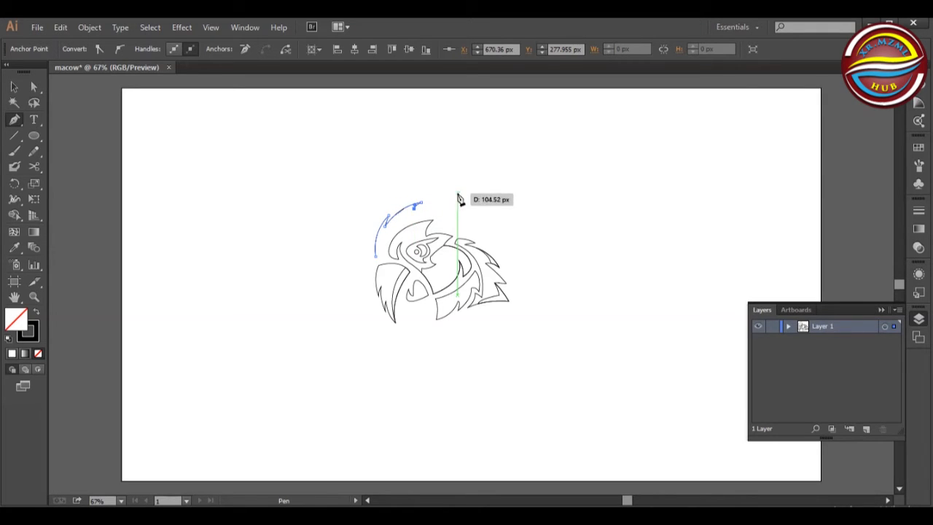
# Extend the head outline over the crown to a pointed feather tip at the back and notch it inward
pyautogui.moveTo(483, 202); pyautogui.dragTo(458, 205)
pyautogui.hotkey('ctrl', 'z')
pyautogui.click(457, 205)
pyautogui.moveTo(500, 217); pyautogui.dragTo(516, 251)
pyautogui.click(499, 217)
pyautogui.click(483, 225)
pyautogui.click(508, 239)
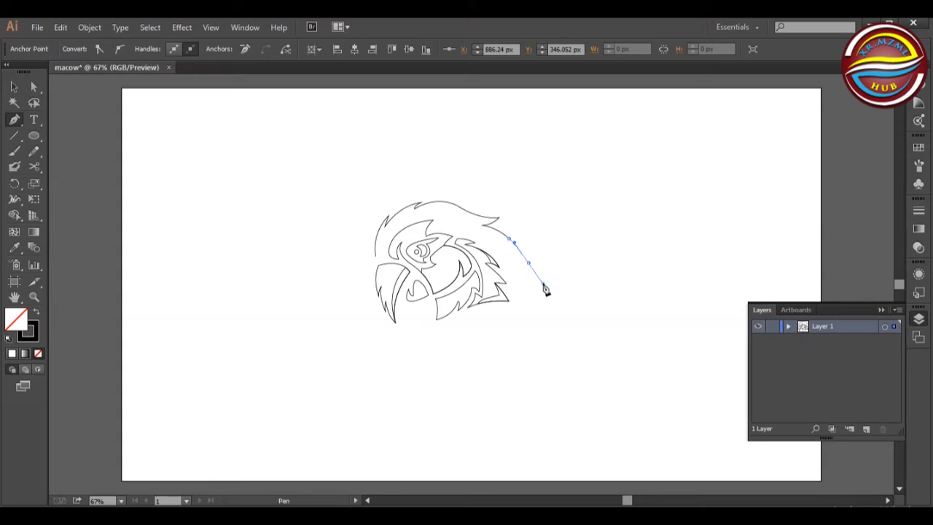
# Continue the outline down the back of the neck with a second feather tip and a long lowest point
pyautogui.click(528, 262)
pyautogui.moveTo(543, 284); pyautogui.dragTo(493, 260)
pyautogui.click(547, 274)
pyautogui.click(513, 270)
pyautogui.moveTo(570, 310); pyautogui.dragTo(591, 311)
pyautogui.click(570, 310)
# Curve the outline from the lowest point back along the underside of the neck to the throat
pyautogui.moveTo(499, 311)
pyautogui.mouseDown()
pyautogui.moveTo(462, 295)
pyautogui.moveTo(449, 329)
pyautogui.mouseUp()
pyautogui.click(499, 310)
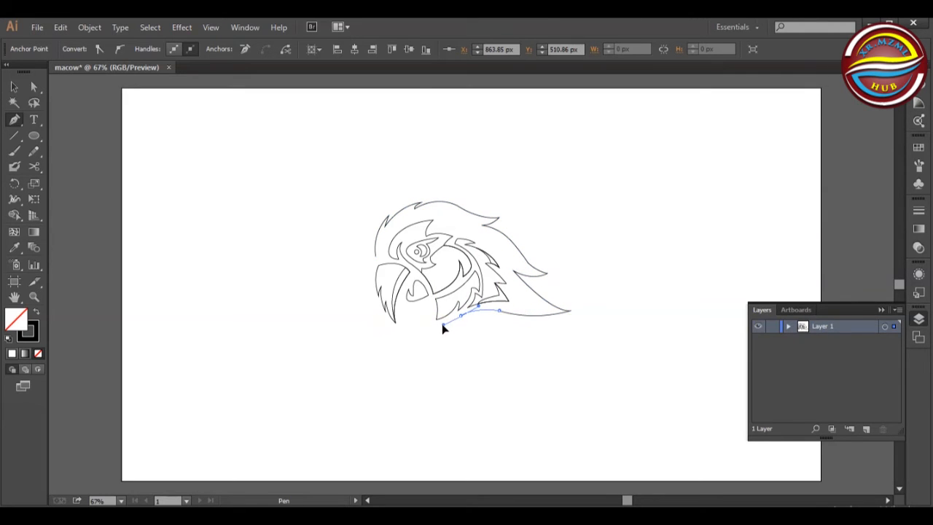
pyautogui.click(415, 323)
pyautogui.click(431, 327)
# Run the outline around the lower beak to the beak tip and close it along the front of the beak
pyautogui.moveTo(429, 302); pyautogui.dragTo(421, 301)
pyautogui.click(401, 308)
pyautogui.moveTo(400, 325); pyautogui.dragTo(405, 337)
pyautogui.click(401, 325)
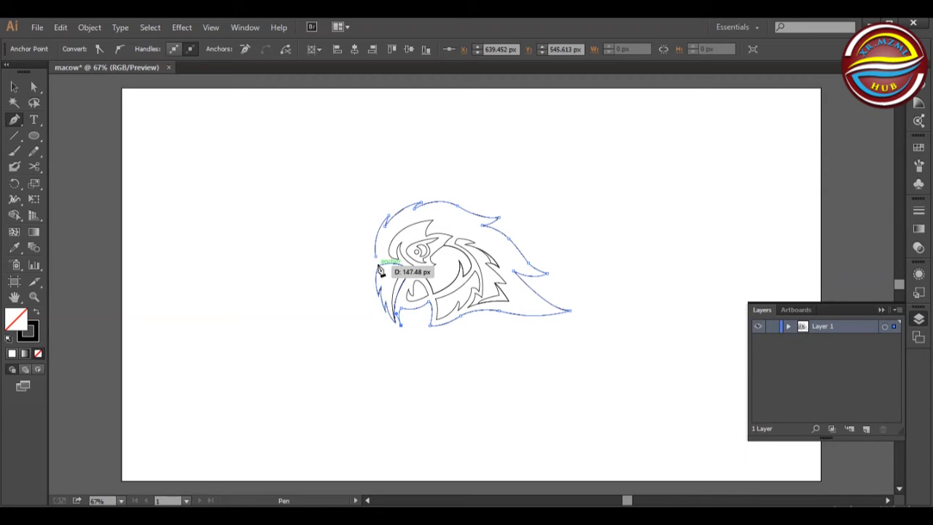
pyautogui.moveTo(375, 256); pyautogui.dragTo(392, 241)
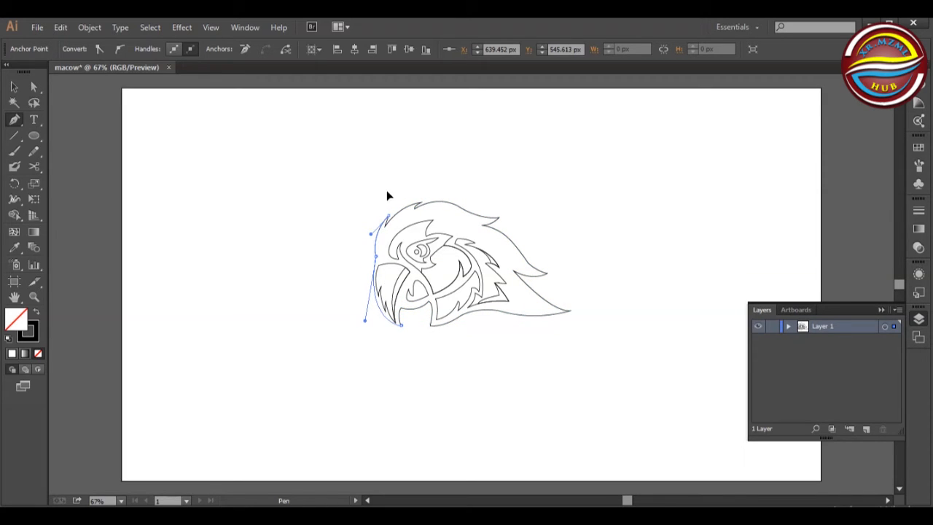
# Adjust the outline's anchor above the beak and its curve down to the beak tip
pyautogui.click(33, 86)
pyautogui.click(378, 255)
pyautogui.moveTo(366, 324); pyautogui.dragTo(357, 318)
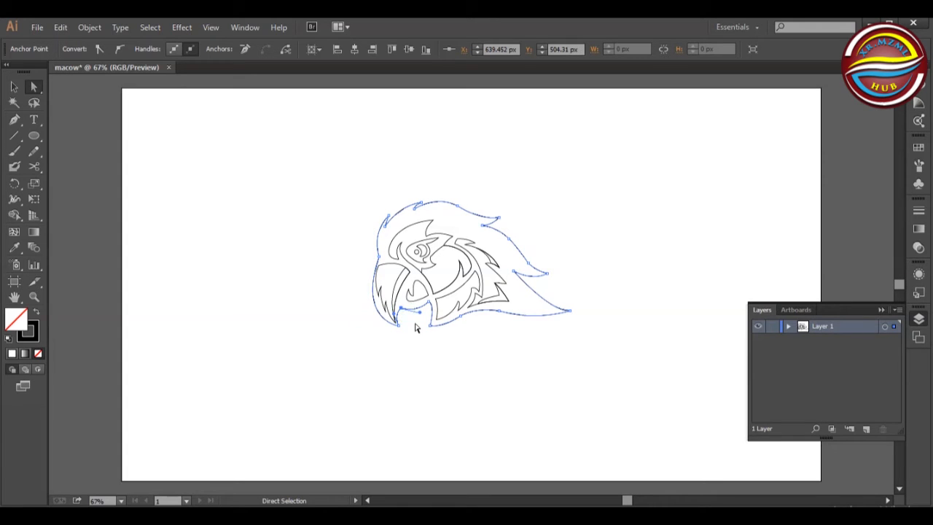
pyautogui.click(374, 332)
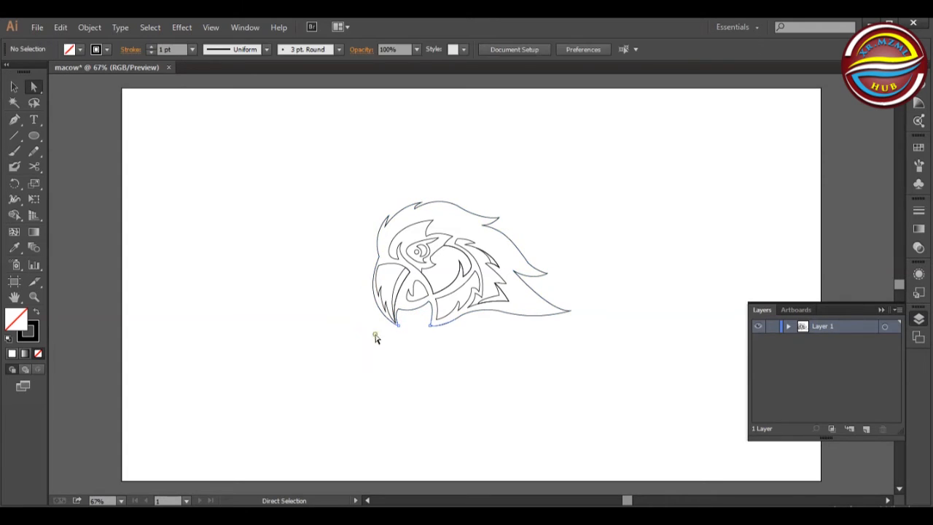
# Fine-tune the outline's curve along the front of the beak and its corner behind the beak tip
pyautogui.click(380, 261)
pyautogui.moveTo(357, 315); pyautogui.dragTo(355, 299)
pyautogui.click(373, 356)
pyautogui.click(411, 316)
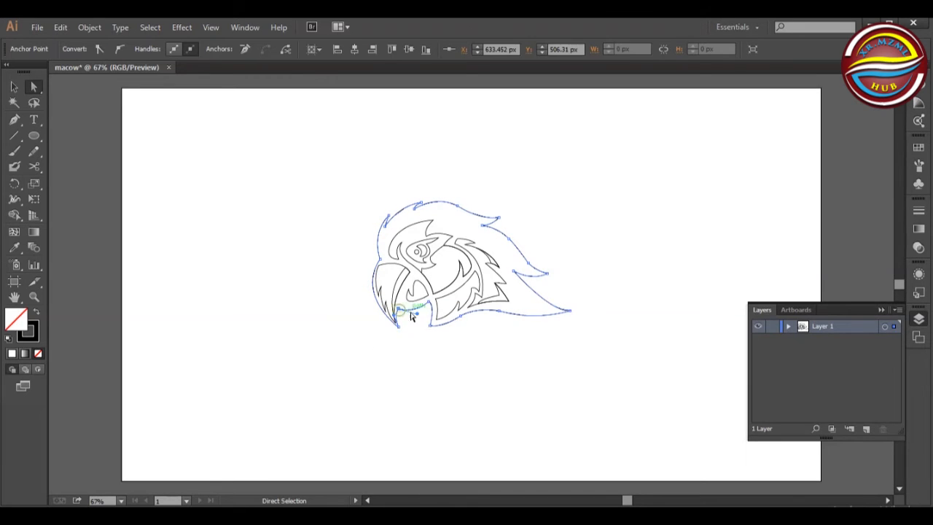
pyautogui.click(410, 328)
pyautogui.click(416, 312)
# Reshape the outline's forehead curve and adjust the two small feather tips on top of the head
pyautogui.click(373, 255)
pyautogui.click(380, 259)
pyautogui.moveTo(372, 232); pyautogui.dragTo(363, 234)
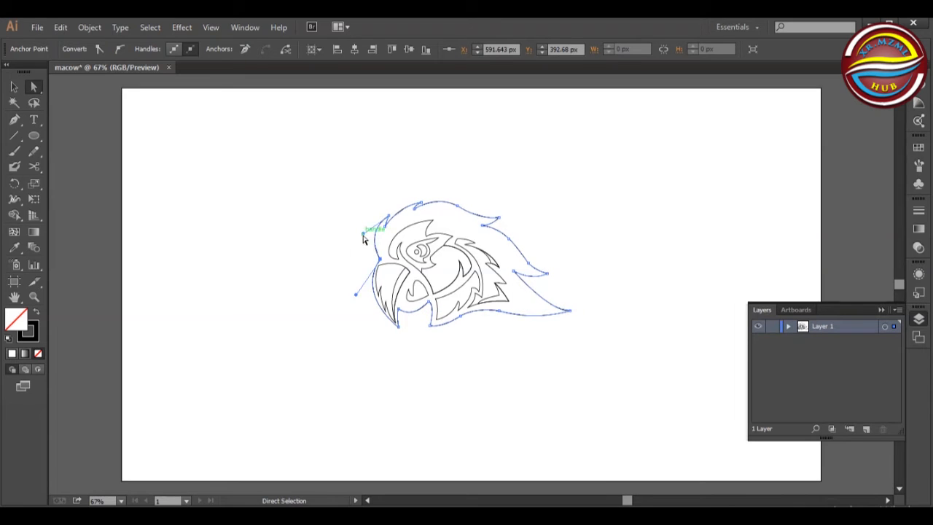
pyautogui.click(365, 242)
pyautogui.click(386, 222)
pyautogui.moveTo(397, 207); pyautogui.dragTo(398, 201)
pyautogui.click(404, 198)
pyautogui.click(415, 209)
pyautogui.click(439, 179)
pyautogui.click(389, 216)
pyautogui.click(365, 191)
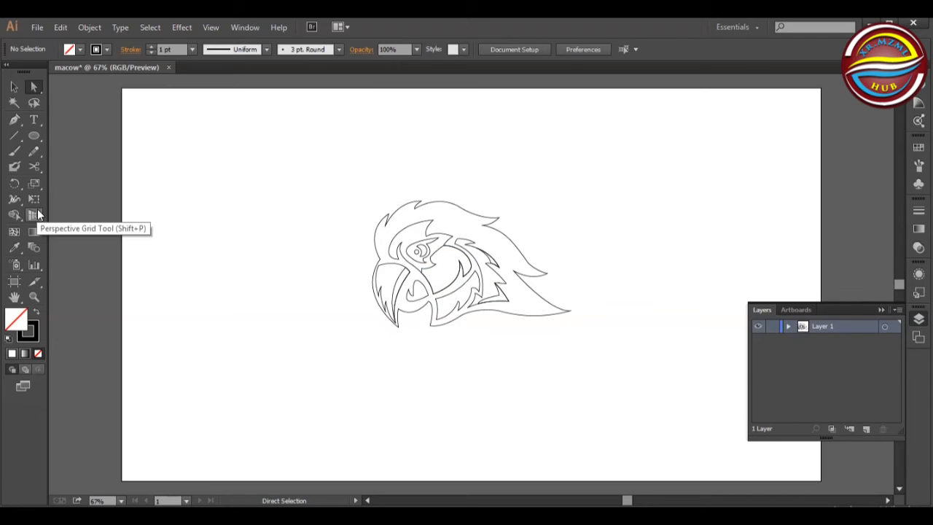
# Undo the latest adjustments to the head outline around the forehead and beak
pyautogui.click(35, 169)
pyautogui.hotkey('ctrl', 'z')
pyautogui.hotkey('ctrl', 'z')
pyautogui.hotkey('ctrl', 'z')
pyautogui.hotkey('ctrl', 'z')
pyautogui.hotkey('ctrl', 'z')
pyautogui.hotkey('ctrl', 'z')
pyautogui.hotkey('ctrl', 'z')
pyautogui.hotkey('ctrl', 'z')
pyautogui.hotkey('ctrl', 'z')
pyautogui.hotkey('ctrl', 'z')
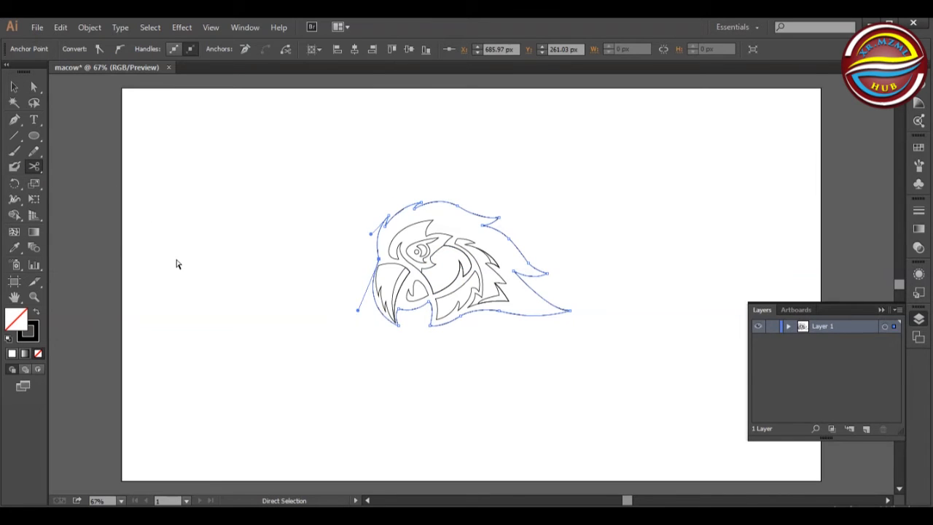
# Continue the head outline with the Pen tool from the neck feather's tip, tracing a jagged edge up along the back of the cheek feathers
pyautogui.click(15, 119)
pyautogui.hotkey('ctrl', 'z')
pyautogui.click(569, 311)
pyautogui.moveTo(514, 301)
pyautogui.mouseDown()
pyautogui.moveTo(487, 292)
pyautogui.moveTo(490, 272)
pyautogui.moveTo(517, 291)
pyautogui.moveTo(487, 260)
pyautogui.moveTo(509, 271)
pyautogui.mouseUp()
pyautogui.click(514, 300)
pyautogui.click(503, 287)
pyautogui.click(507, 287)
pyautogui.click(499, 272)
pyautogui.click(504, 270)
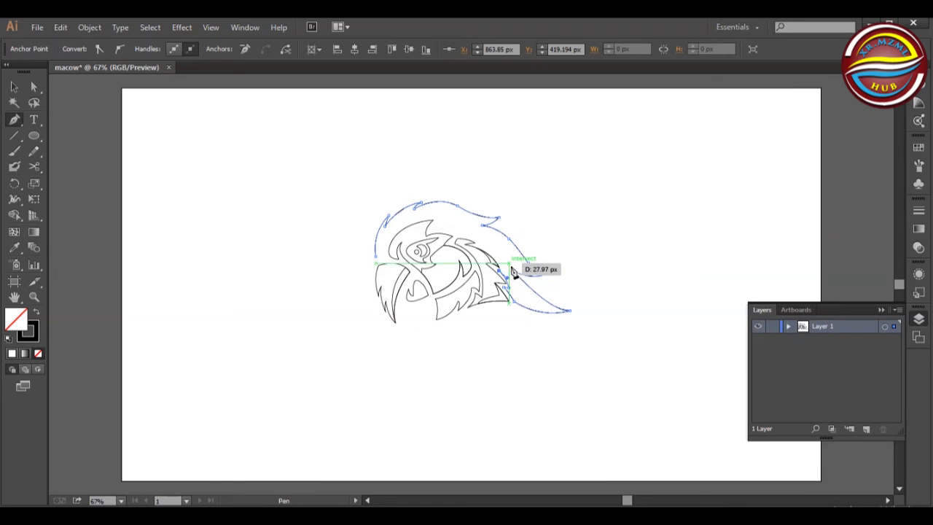
# Run the outline's inner edge from the cheek feathers over the brow and close the path at the forehead
pyautogui.moveTo(478, 244); pyautogui.dragTo(447, 215)
pyautogui.click(478, 244)
pyautogui.click(482, 239)
pyautogui.click(435, 227)
pyautogui.click(440, 220)
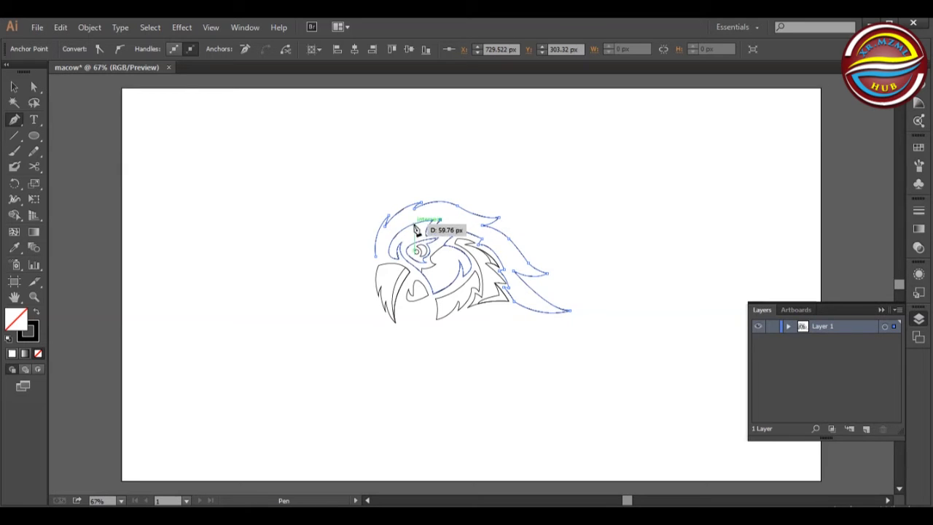
pyautogui.moveTo(376, 256)
pyautogui.mouseDown()
pyautogui.moveTo(340, 321)
pyautogui.moveTo(387, 243)
pyautogui.mouseUp()
pyautogui.hotkey('ctrl', 'z')
pyautogui.moveTo(363, 281); pyautogui.dragTo(378, 255)
pyautogui.click(387, 245)
# Fine-tune the crest shape's anchors and curves at the forehead, behind the brow and at the notch of the lower back feather
pyautogui.click(35, 87)
pyautogui.click(419, 279)
pyautogui.click(385, 256)
pyautogui.click(386, 245)
pyautogui.click(356, 268)
pyautogui.click(440, 220)
pyautogui.click(482, 238)
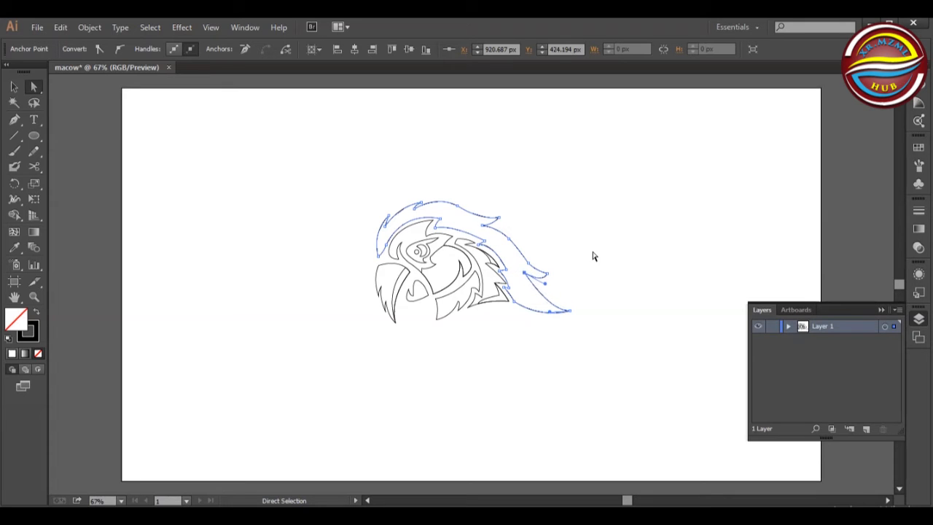
pyautogui.click(576, 268)
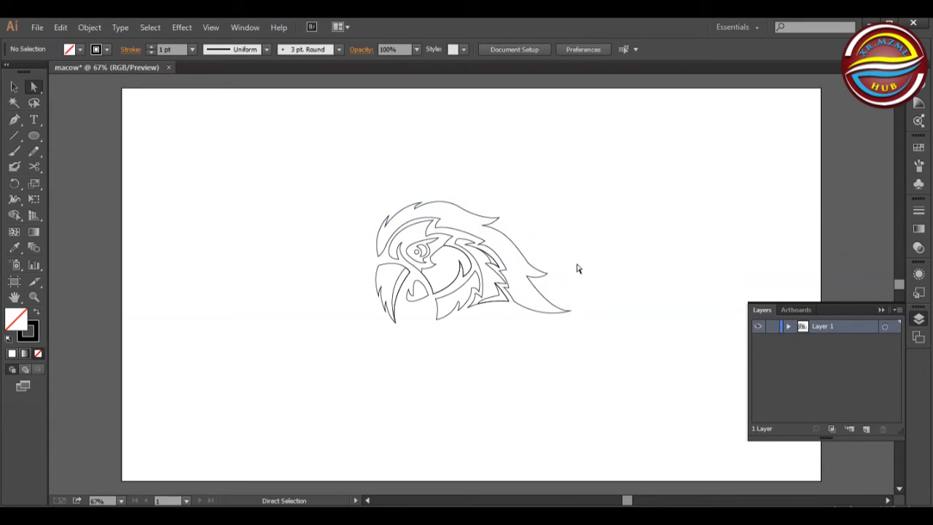
pyautogui.click(507, 286)
pyautogui.click(553, 232)
# Draw a small closed cutting shape over the front edge of the forehead feather with the Pen tool
pyautogui.click(15, 119)
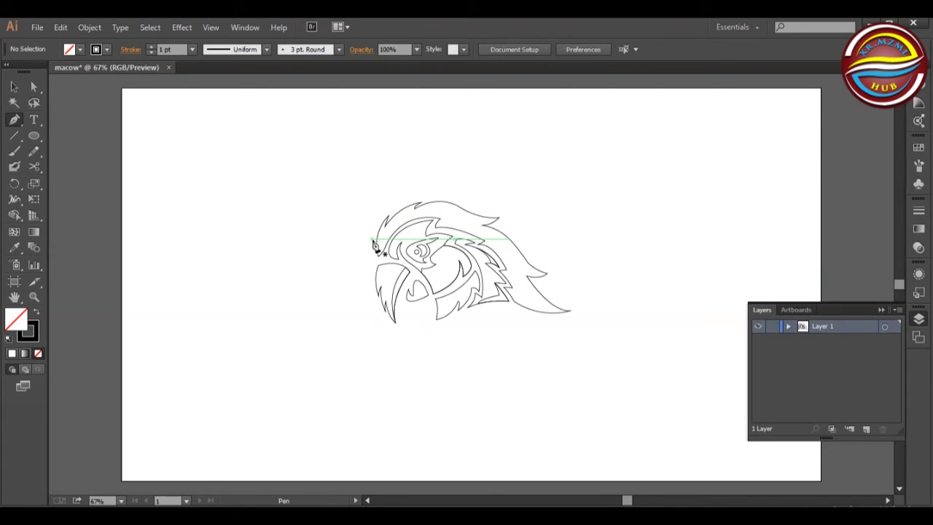
pyautogui.click(375, 245)
pyautogui.moveTo(386, 220); pyautogui.dragTo(396, 194)
pyautogui.click(365, 212)
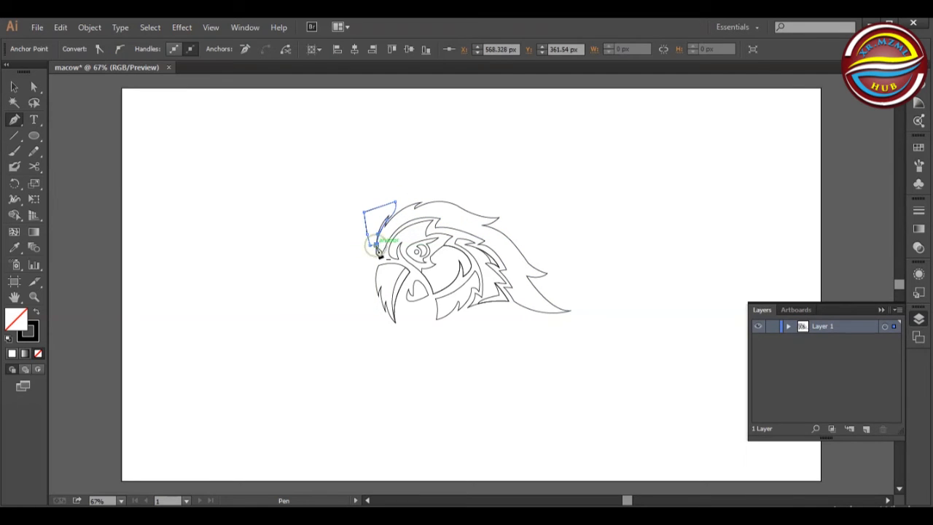
# Select all artwork and remove the excess area outside the forehead feather with Shape Builder
pyautogui.click(24, 214)
pyautogui.hotkey('ctrl', 'a')
pyautogui.press('v')
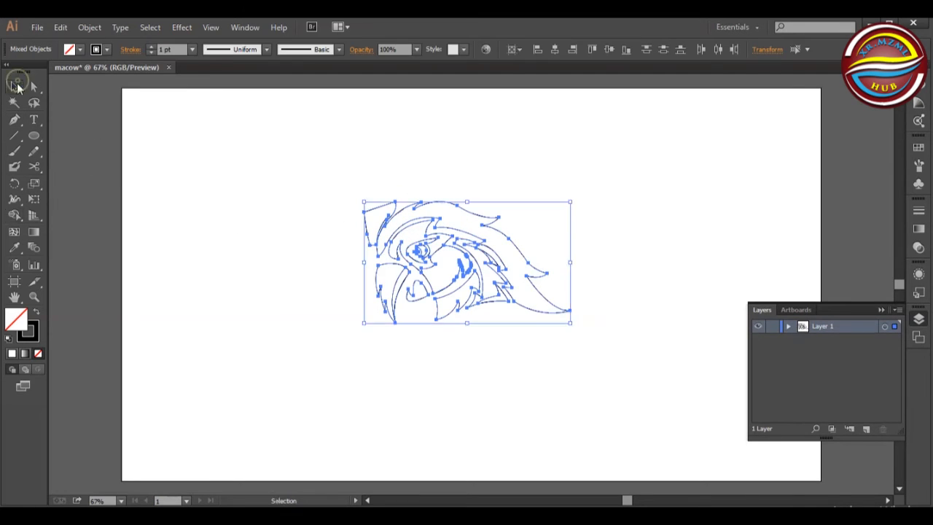
pyautogui.hotkey('shift', 'm')
pyautogui.keyDown('alt'); pyautogui.click(370, 221); pyautogui.keyUp('alt')
pyautogui.press('p')
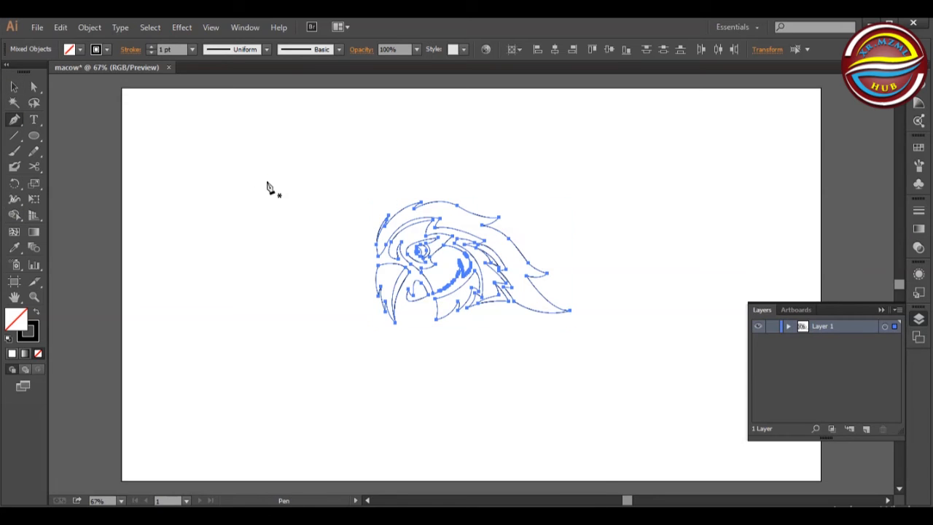
pyautogui.keyDown('ctrl'); pyautogui.click(267, 182); pyautogui.keyUp('ctrl')
# Draw a closed cutting shape over the small feather tip on top of the head
pyautogui.click(394, 210)
pyautogui.hotkey('ctrl', 'z')
pyautogui.click(34, 87)
pyautogui.click(420, 203)
pyautogui.click(377, 175)
pyautogui.click(15, 120)
pyautogui.click(391, 217)
pyautogui.moveTo(420, 201); pyautogui.dragTo(397, 190)
pyautogui.click(391, 217)
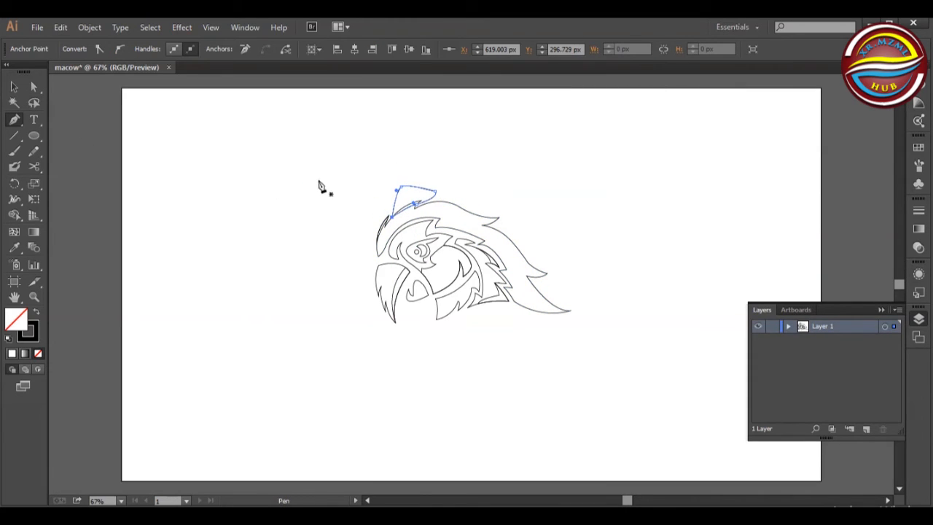
# Remove the excess area above the top feather tip with Shape Builder and deselect the artwork
pyautogui.click(22, 214)
pyautogui.hotkey('ctrl', 'a')
pyautogui.moveTo(404, 192); pyautogui.dragTo(406, 193)
pyautogui.press('v')
pyautogui.click(255, 185)
# Draw a closed shape with a jagged inner edge along the back of the head, spanning the two upper back feathers
pyautogui.click(16, 125)
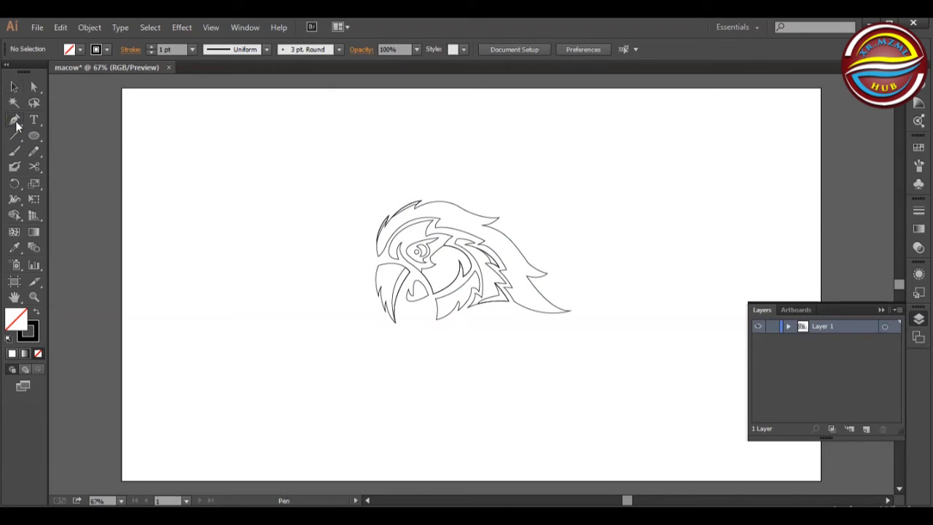
pyautogui.click(496, 208)
pyautogui.moveTo(486, 223); pyautogui.dragTo(515, 246)
pyautogui.click(505, 238)
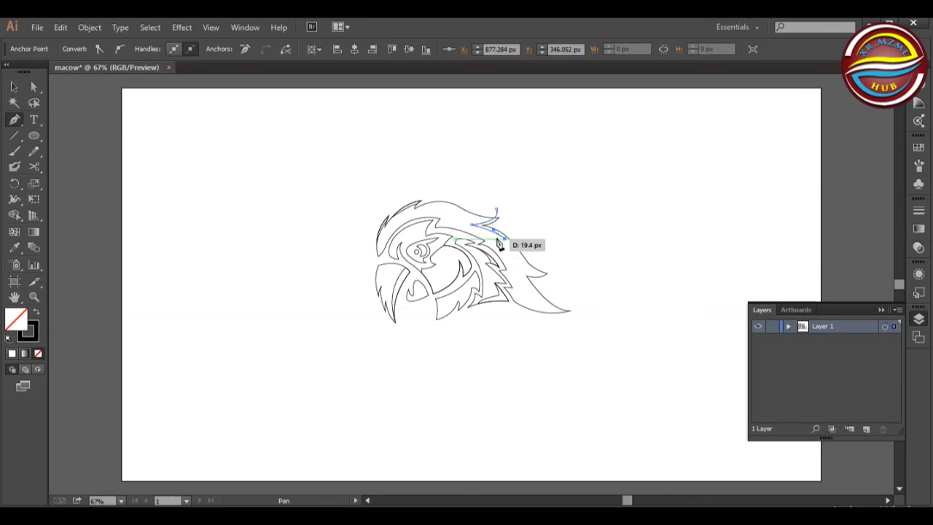
pyautogui.moveTo(559, 270); pyautogui.dragTo(577, 252)
pyautogui.click(559, 270)
pyautogui.click(550, 226)
pyautogui.click(521, 215)
pyautogui.click(497, 209)
# Select all artwork, remove the area outside the back feathers with Shape Builder and deselect everything
pyautogui.hotkey('ctrl', 'a')
pyautogui.click(15, 217)
pyautogui.moveTo(538, 211); pyautogui.dragTo(535, 233)
pyautogui.press('p')
pyautogui.hotkey('ctrl', 'shift', 'a')
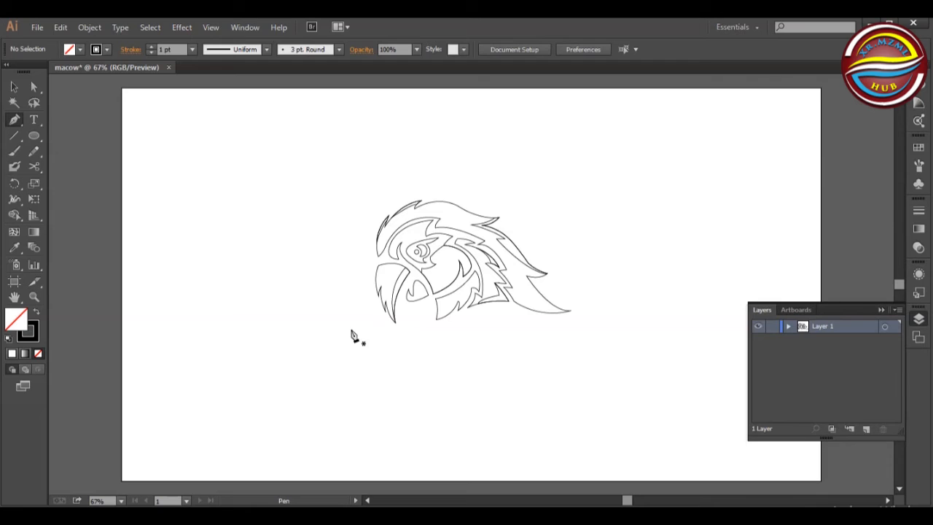
# Start an inner feather line at the forehead point above the beak, curving it up to a small jagged notch
pyautogui.click(377, 255)
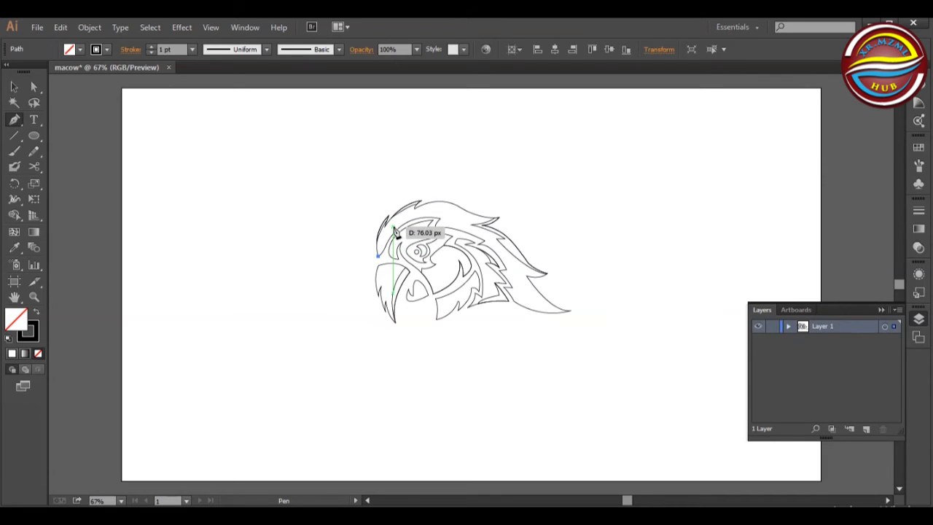
pyautogui.moveTo(392, 230); pyautogui.dragTo(399, 215)
pyautogui.click(392, 230)
pyautogui.hotkey('ctrl', 'z')
pyautogui.hotkey('ctrl', 'z')
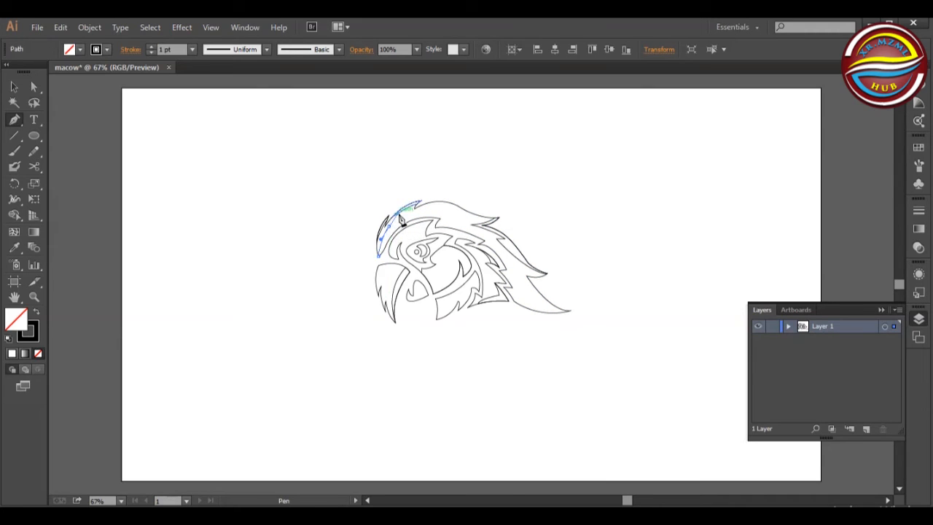
pyautogui.click(390, 227)
pyautogui.hotkey('ctrl', 'z')
pyautogui.hotkey('ctrl', 'z')
pyautogui.click(392, 229)
pyautogui.press('a')
pyautogui.press('p')
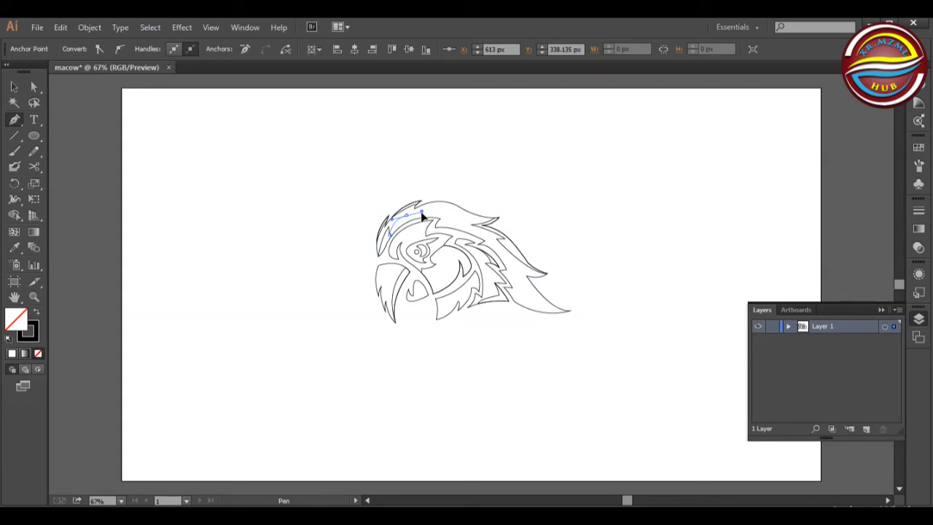
# Extend the inner feather line over the brow to a pointed tip above the eye, with a small notch on the way
pyautogui.moveTo(412, 219); pyautogui.dragTo(481, 216)
pyautogui.hotkey('ctrl', 'z')
pyautogui.click(403, 219)
pyautogui.click(451, 212)
pyautogui.click(446, 217)
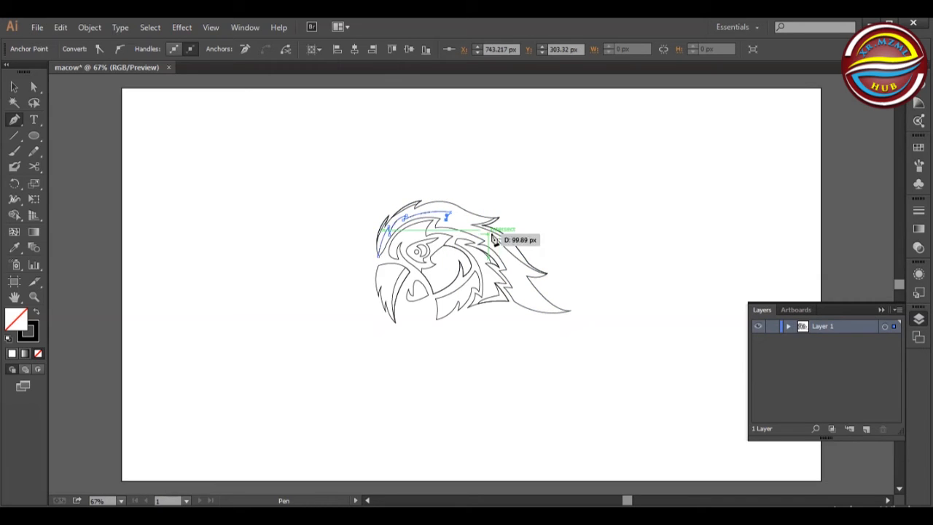
# Continue the inner feather line down the back of the head with jagged notches to the bottom edge of the neck feather
pyautogui.click(446, 223)
pyautogui.moveTo(492, 247); pyautogui.dragTo(511, 268)
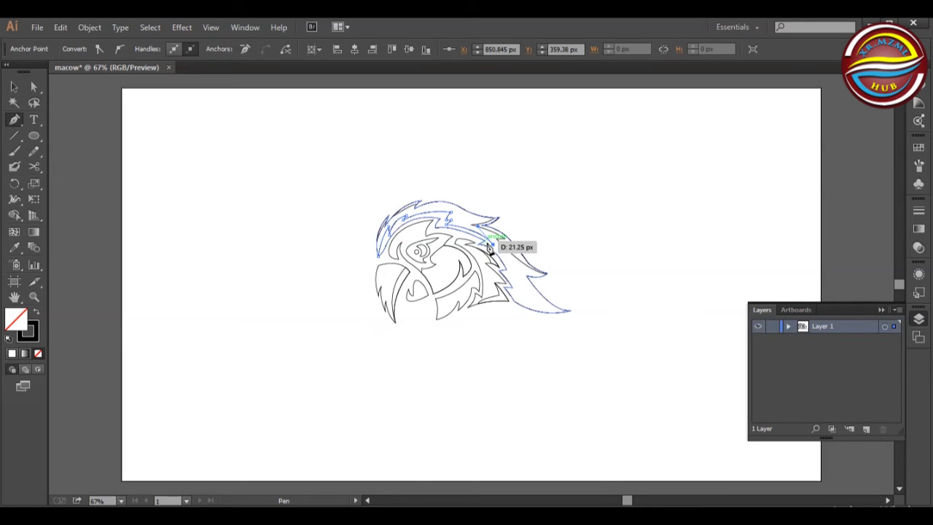
pyautogui.click(489, 244)
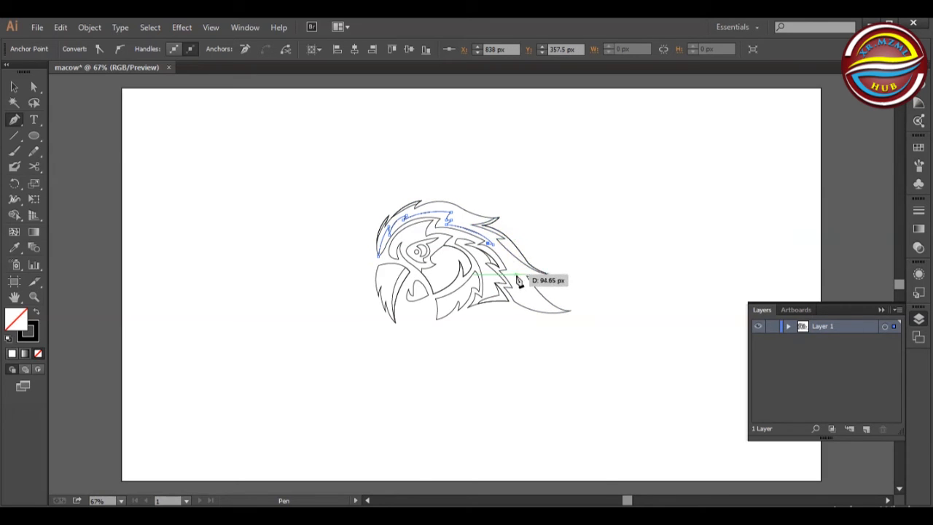
pyautogui.moveTo(533, 301); pyautogui.dragTo(564, 320)
pyautogui.click(508, 273)
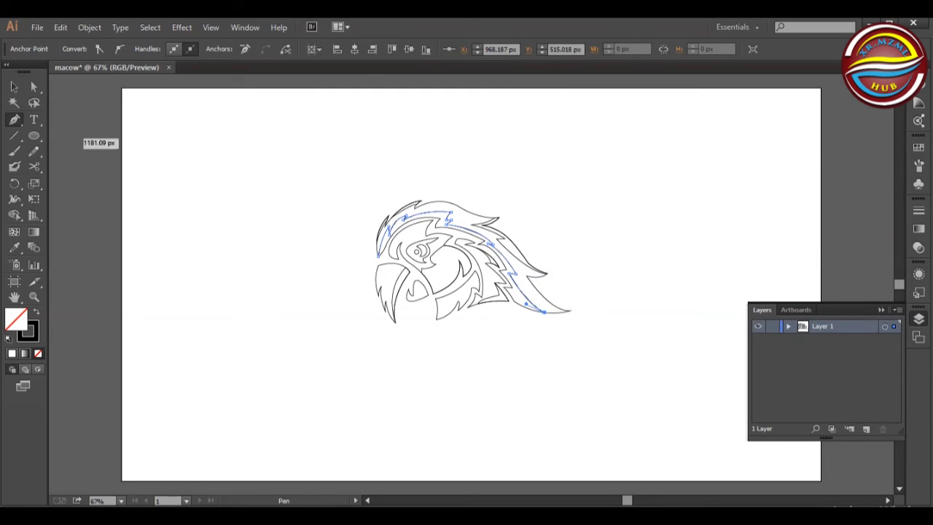
# Deselect the inner feather line and resume it from its end at the neck feather with the Pen tool
pyautogui.click(14, 87)
pyautogui.click(355, 228)
pyautogui.moveTo(355, 228); pyautogui.dragTo(401, 199)
pyautogui.click(369, 261)
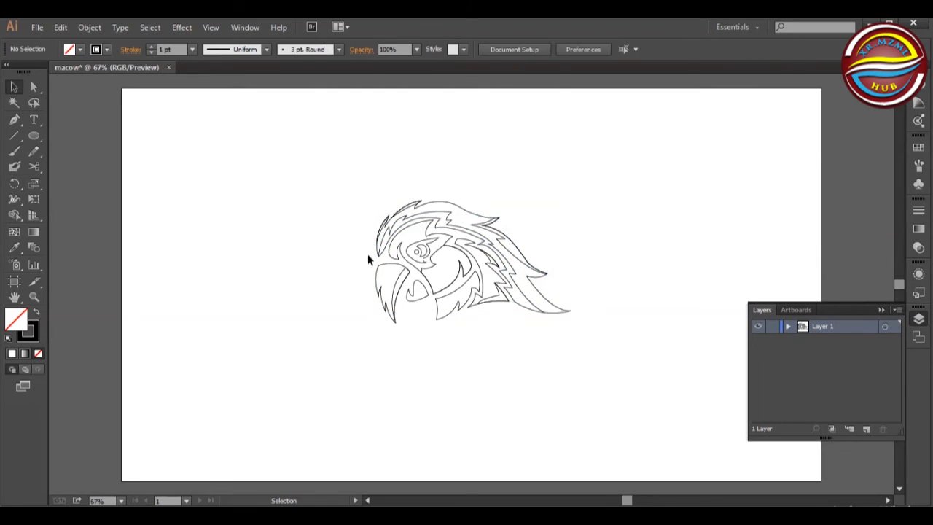
pyautogui.moveTo(457, 270); pyautogui.dragTo(469, 261)
pyautogui.press('p')
pyautogui.click(547, 316)
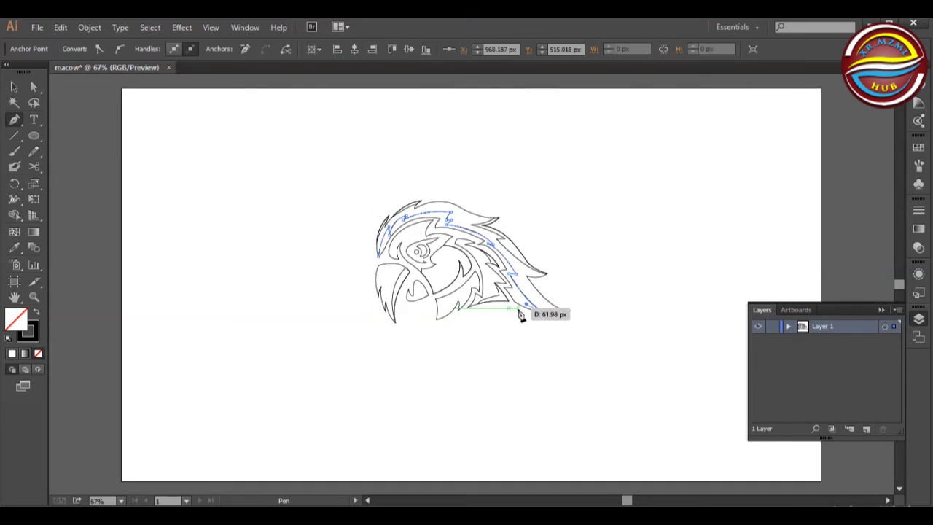
# Try to close the inner line with a polygon below the beak and trim it with Shape Builder
pyautogui.click(516, 336)
pyautogui.click(340, 370)
pyautogui.click(328, 294)
pyautogui.click(364, 280)
pyautogui.click(376, 257)
pyautogui.click(14, 88)
pyautogui.keyDown('shift'); pyautogui.click(377, 252); pyautogui.keyUp('shift')
pyautogui.click(14, 215)
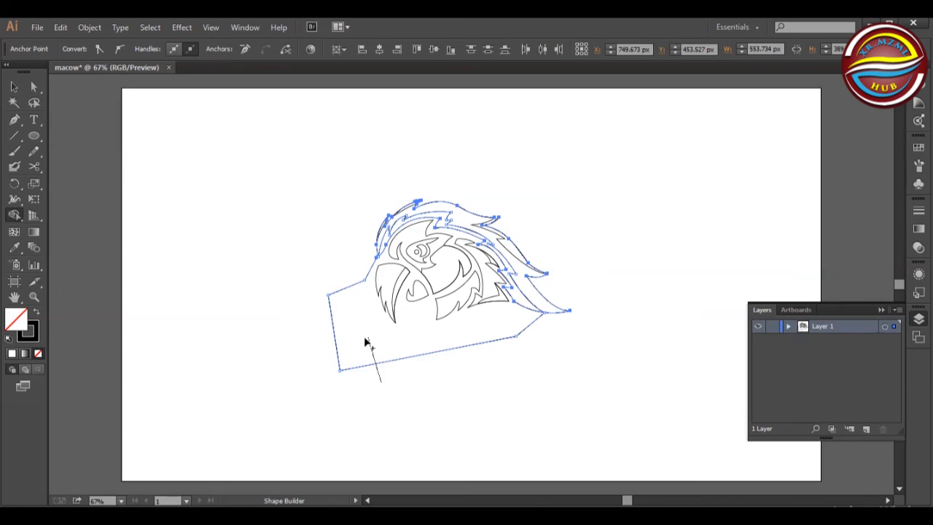
pyautogui.moveTo(497, 328)
pyautogui.mouseDown()
pyautogui.moveTo(525, 306)
pyautogui.moveTo(518, 335)
pyautogui.moveTo(412, 378)
pyautogui.mouseUp()
# Undo the Shape Builder trim and the polygon that closed the inner line
pyautogui.hotkey('ctrl', 'z')
pyautogui.hotkey('ctrl', 'z')
pyautogui.click(14, 87)
pyautogui.click(235, 262)
pyautogui.hotkey('ctrl', 'z')
pyautogui.hotkey('ctrl', 'z')
pyautogui.hotkey('ctrl', 'z')
# Close the inner feather line by running straight segments below the beak and back to the forehead point
pyautogui.press('p')
pyautogui.click(461, 346)
pyautogui.click(339, 343)
pyautogui.click(367, 271)
pyautogui.click(378, 255)
# Select the closed inner line with the crest shape and remove the area below the crest with Shape Builder
pyautogui.press('v')
pyautogui.hotkey('shift', 'm')
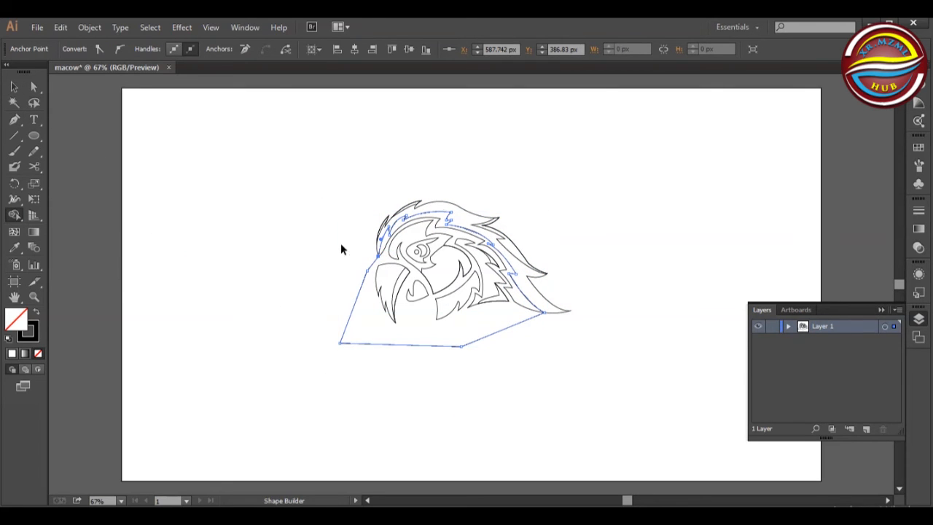
pyautogui.click(19, 87)
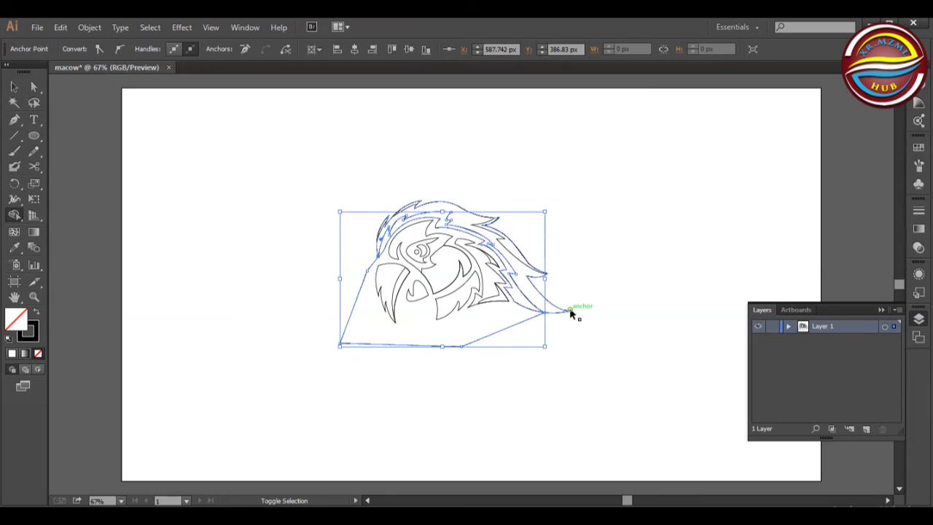
pyautogui.keyDown('alt'); pyautogui.click(491, 326); pyautogui.keyUp('alt')
pyautogui.press('v')
pyautogui.click(286, 237)
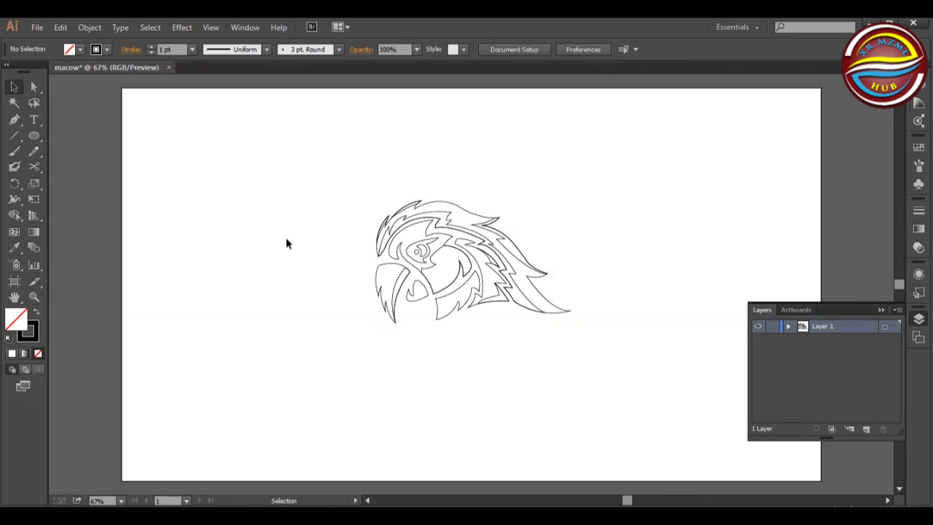
# Add a new layer and start an outer contour on it, curving from the forehead over the crown
pyautogui.click(866, 430)
pyautogui.press('p')
pyautogui.click(375, 257)
pyautogui.moveTo(465, 199)
pyautogui.mouseDown()
pyautogui.moveTo(567, 228)
pyautogui.moveTo(578, 214)
pyautogui.moveTo(458, 186)
pyautogui.moveTo(465, 174)
pyautogui.moveTo(493, 214)
pyautogui.mouseUp()
pyautogui.click(410, 196)
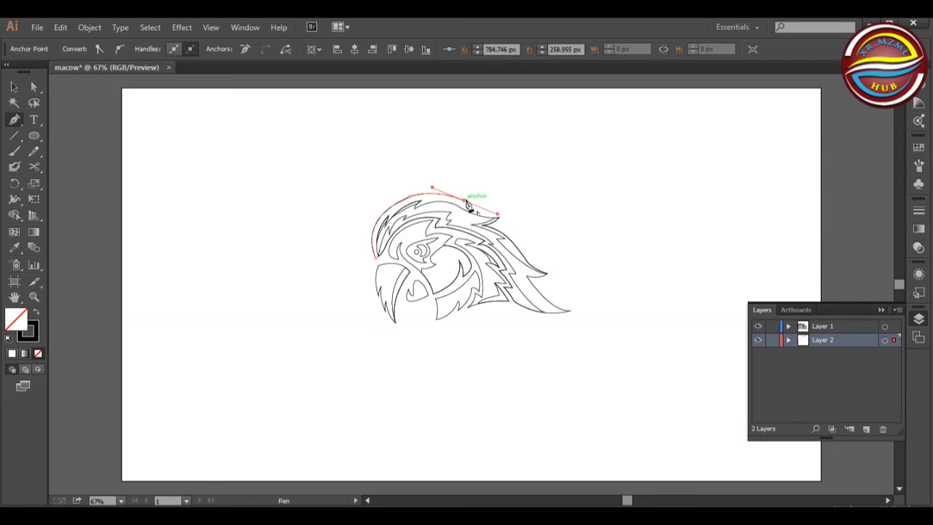
# Continue the outer contour around the two back feather tips, keeping it slightly offset from the feathers
pyautogui.click(506, 212)
pyautogui.moveTo(499, 226); pyautogui.dragTo(491, 227)
pyautogui.click(498, 225)
pyautogui.click(530, 259)
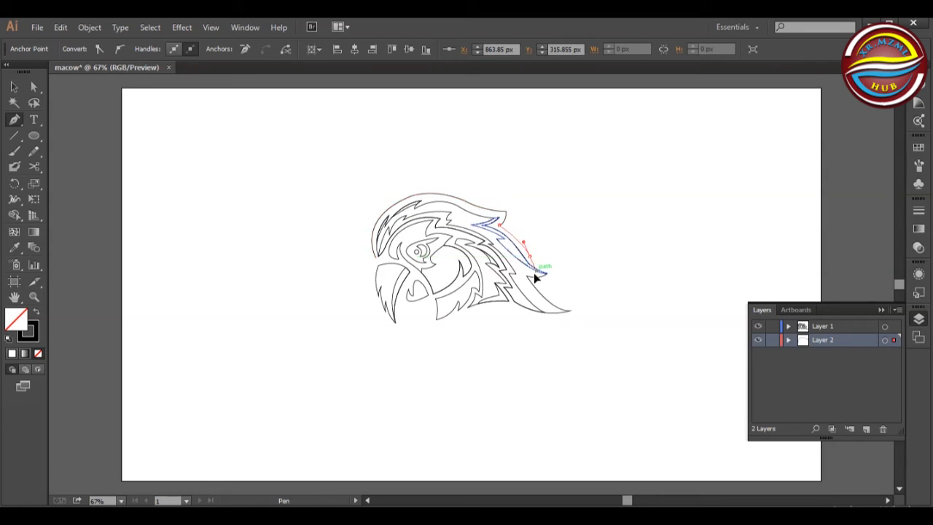
pyautogui.moveTo(542, 271); pyautogui.dragTo(521, 284)
pyautogui.click(557, 270)
pyautogui.click(536, 282)
# Carry the outer contour around the neck feather's tip and along the underside to the base of the cheek feathers
pyautogui.click(583, 312)
pyautogui.click(616, 320)
pyautogui.click(584, 313)
pyautogui.click(509, 307)
pyautogui.moveTo(461, 292); pyautogui.dragTo(421, 296)
pyautogui.click(457, 315)
pyautogui.click(429, 323)
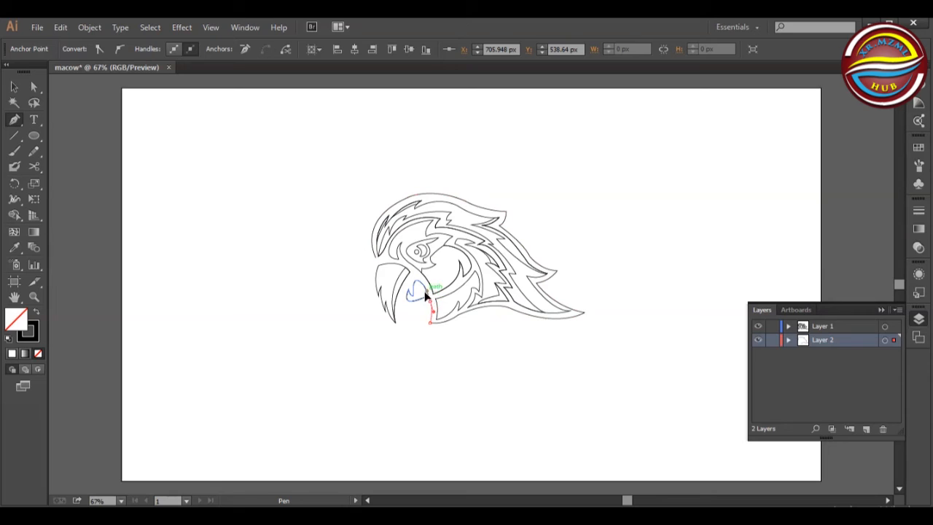
# Close the outer contour around the inside, tip and front of the beak and refine the curve at the beak's front
pyautogui.moveTo(401, 303); pyautogui.dragTo(381, 246)
pyautogui.click(401, 303)
pyautogui.click(376, 294)
pyautogui.press('a')
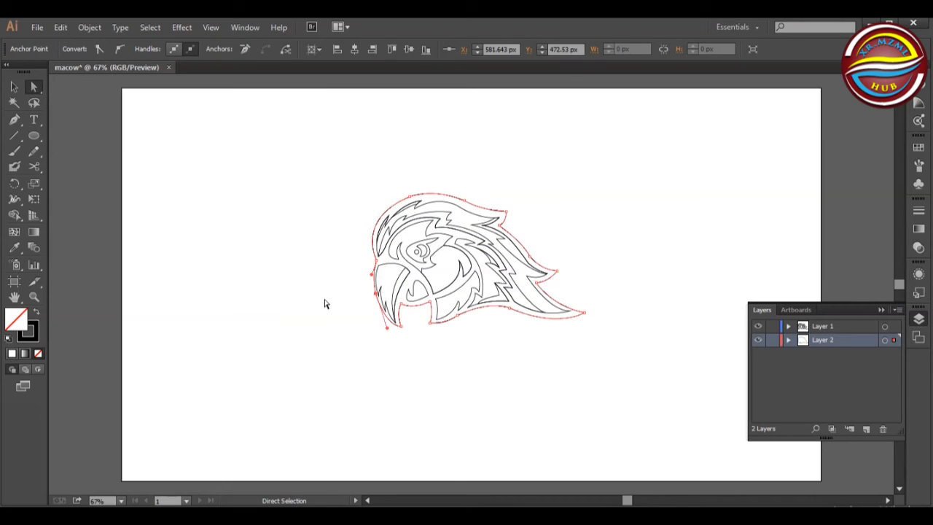
pyautogui.click(371, 273)
pyautogui.click(402, 338)
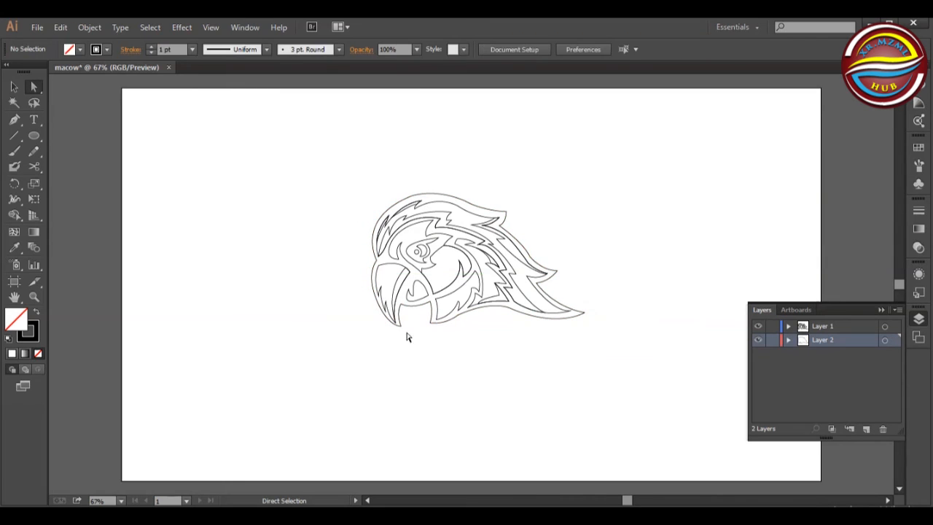
# Smooth the outer contour between the crown and the upper back feather tip by adjusting its anchor handles
pyautogui.click(505, 212)
pyautogui.moveTo(464, 200); pyautogui.dragTo(410, 199)
pyautogui.click(505, 212)
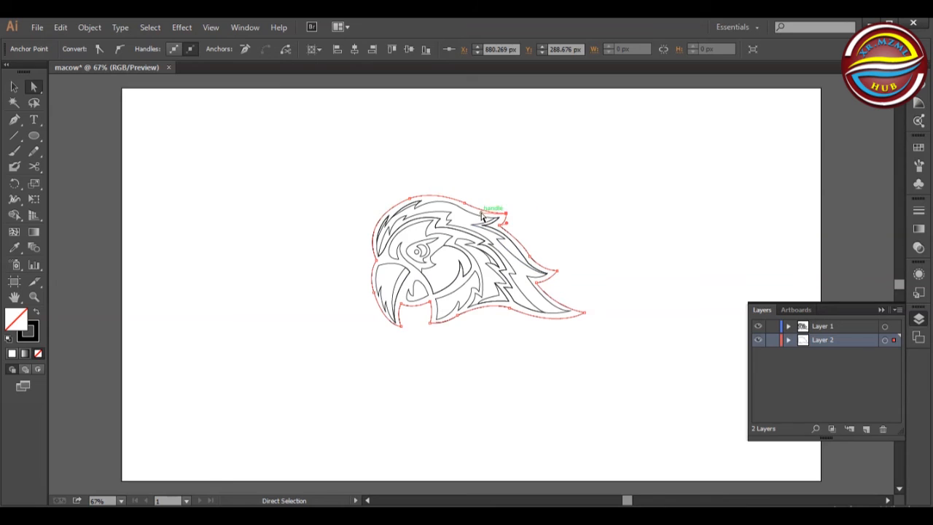
pyautogui.click(459, 199)
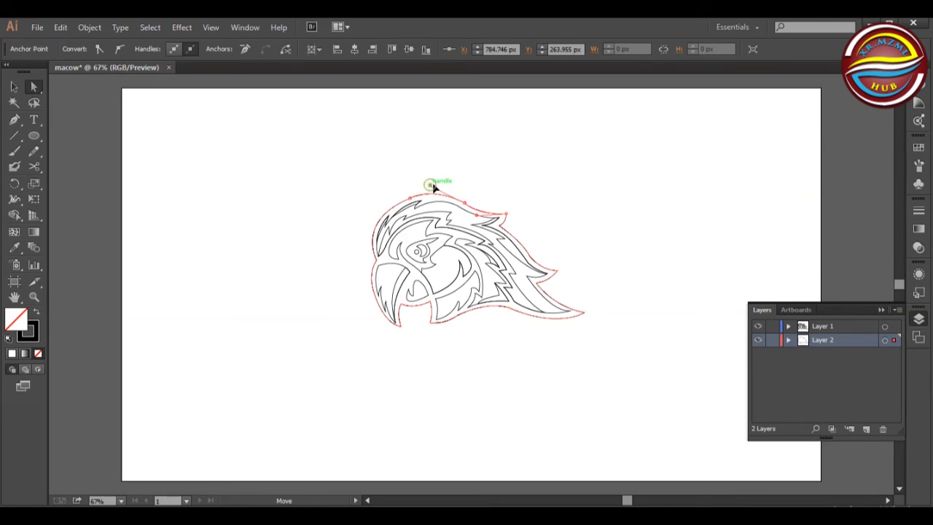
pyautogui.click(482, 188)
# Refine the outer contour's curve from the notch below the upper back feather to the second back feather tip
pyautogui.click(499, 225)
pyautogui.click(529, 256)
pyautogui.moveTo(523, 242); pyautogui.dragTo(515, 229)
pyautogui.click(539, 231)
pyautogui.click(557, 271)
pyautogui.moveTo(542, 270); pyautogui.dragTo(542, 271)
pyautogui.click(562, 250)
pyautogui.click(557, 271)
# Nudge the outer contour's anchor at the neck feather tip inward and slightly up, closer to the feather
pyautogui.click(574, 216)
pyautogui.click(583, 312)
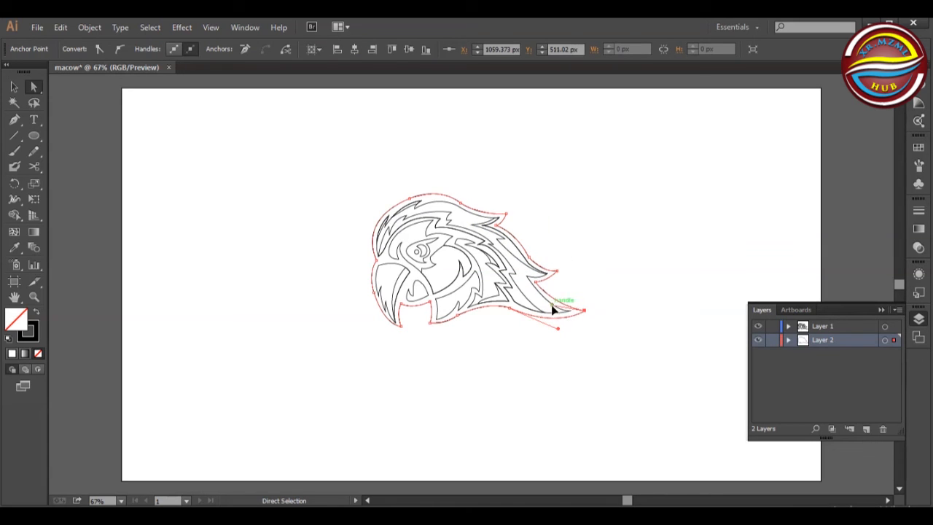
pyautogui.hotkey('shift', 'Left')
pyautogui.press('Up')
pyautogui.click(482, 359)
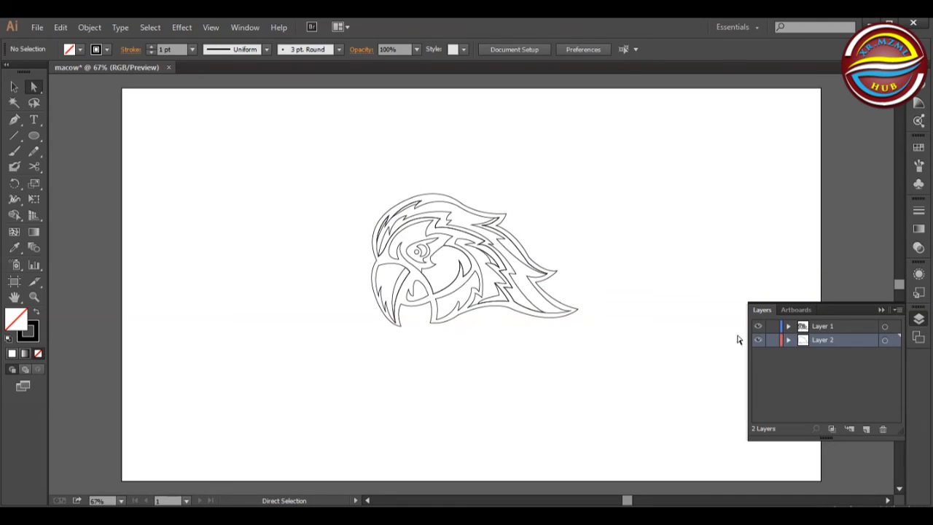
pyautogui.click(560, 271)
pyautogui.click(666, 294)
pyautogui.click(772, 339)
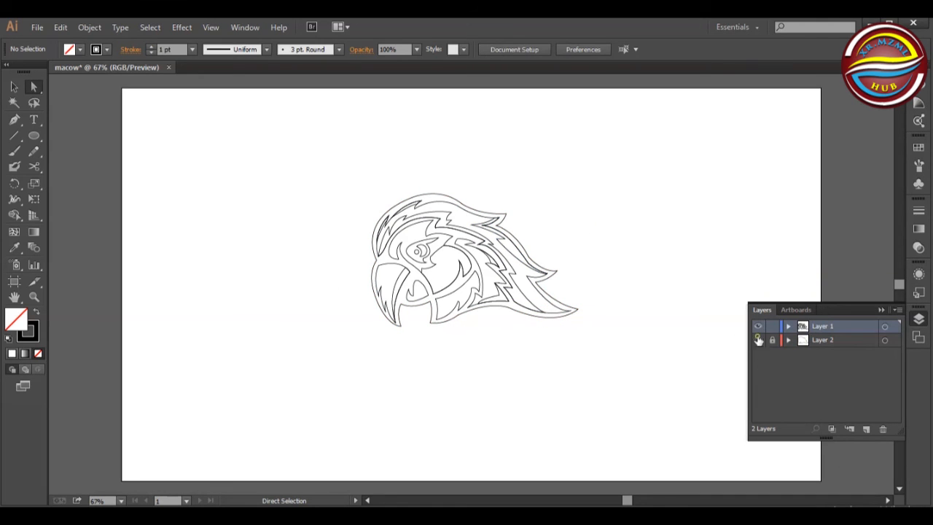
pyautogui.click(758, 339)
pyautogui.click(758, 339)
pyautogui.click(772, 341)
# Enlarge the whole macaw drawing to fill more of the artboard, and hide and lock Layer 2
pyautogui.moveTo(340, 182); pyautogui.dragTo(651, 395)
pyautogui.click(15, 88)
pyautogui.click(702, 213)
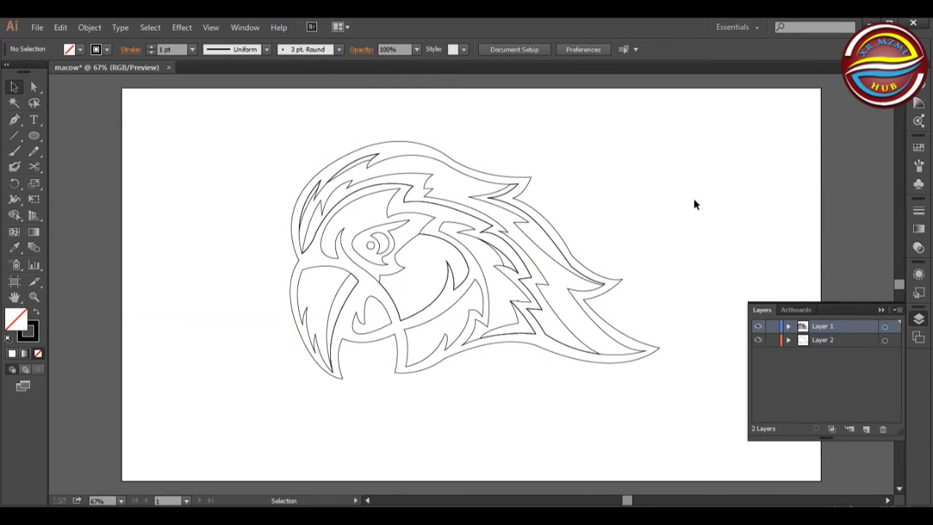
pyautogui.click(758, 340)
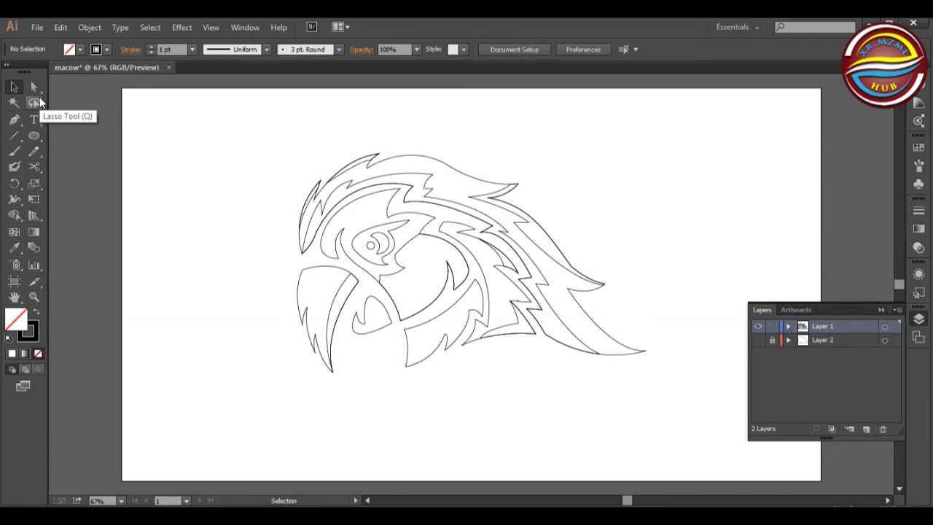
# Fill the thin sliver shapes along the forehead, crown and back feathers with white and remove their stroke
pyautogui.click(373, 245)
pyautogui.click(183, 238)
pyautogui.click(356, 249)
pyautogui.click(172, 197)
pyautogui.click(303, 210)
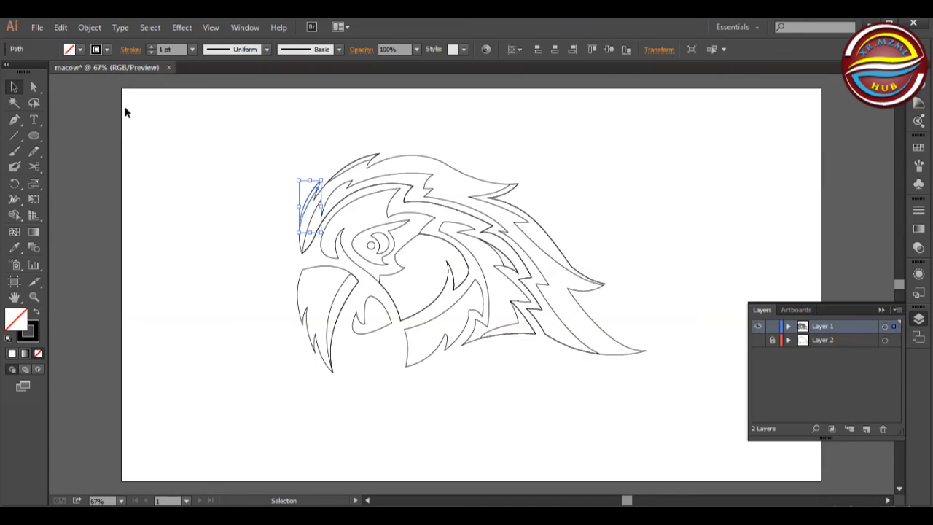
pyautogui.keyDown('shift'); pyautogui.click(350, 173); pyautogui.keyUp('shift')
pyautogui.keyDown('shift'); pyautogui.click(517, 213); pyautogui.keyUp('shift')
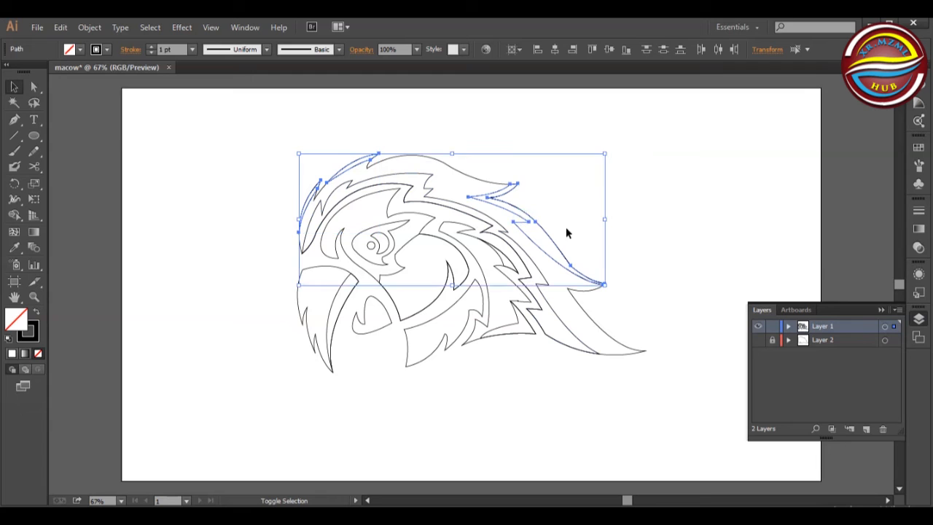
pyautogui.click(69, 49)
pyautogui.click(24, 73)
pyautogui.click(104, 51)
pyautogui.click(6, 72)
# Fill the large crest and back feather shape with red and remove its stroke
pyautogui.click(218, 173)
pyautogui.click(414, 164)
pyautogui.keyDown('shift'); pyautogui.click(534, 225); pyautogui.keyUp('shift')
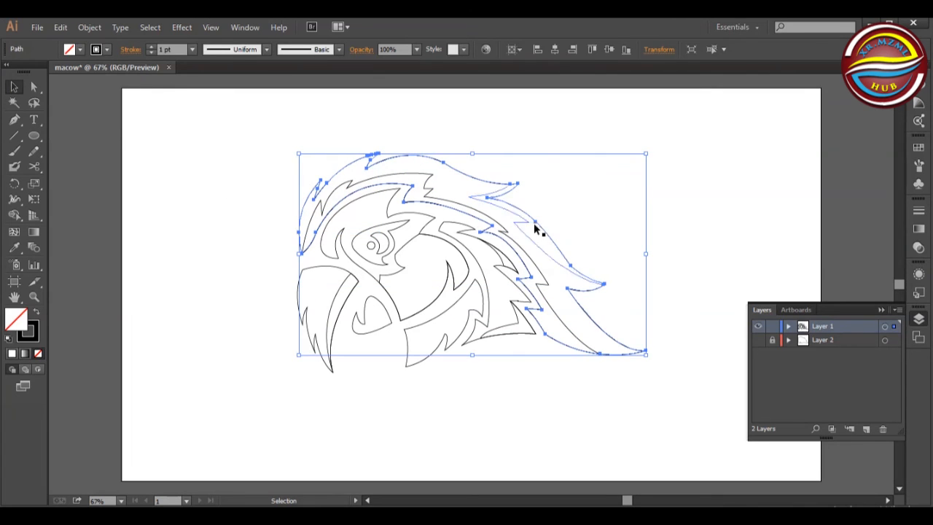
pyautogui.click(104, 49)
pyautogui.click(109, 80)
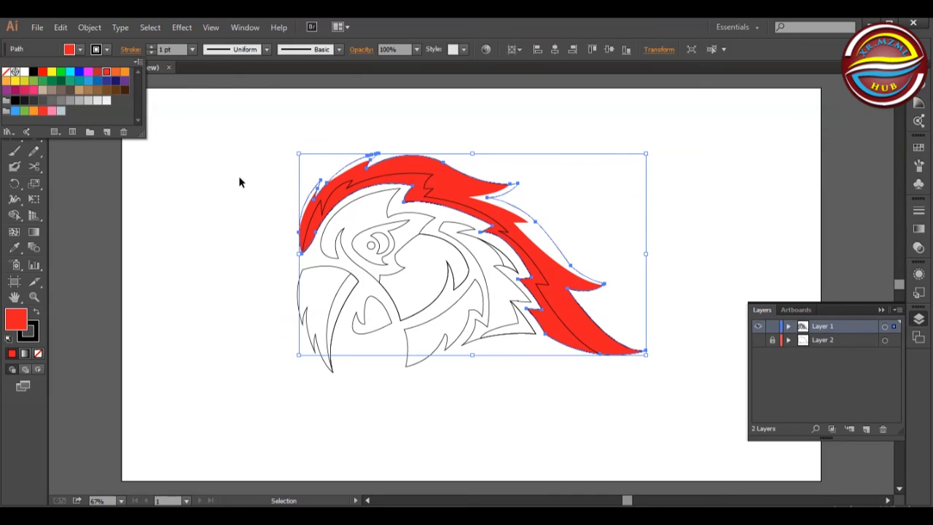
pyautogui.click(255, 191)
pyautogui.click(350, 187)
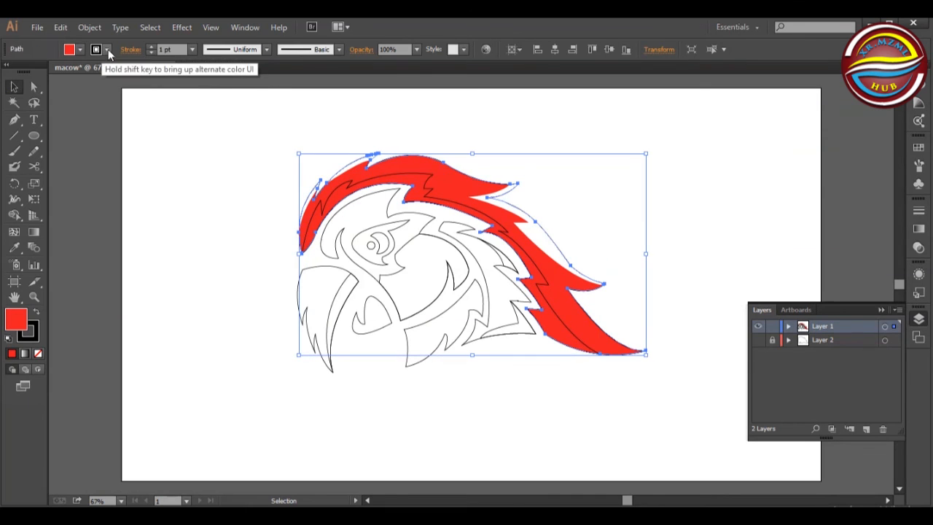
pyautogui.click(105, 50)
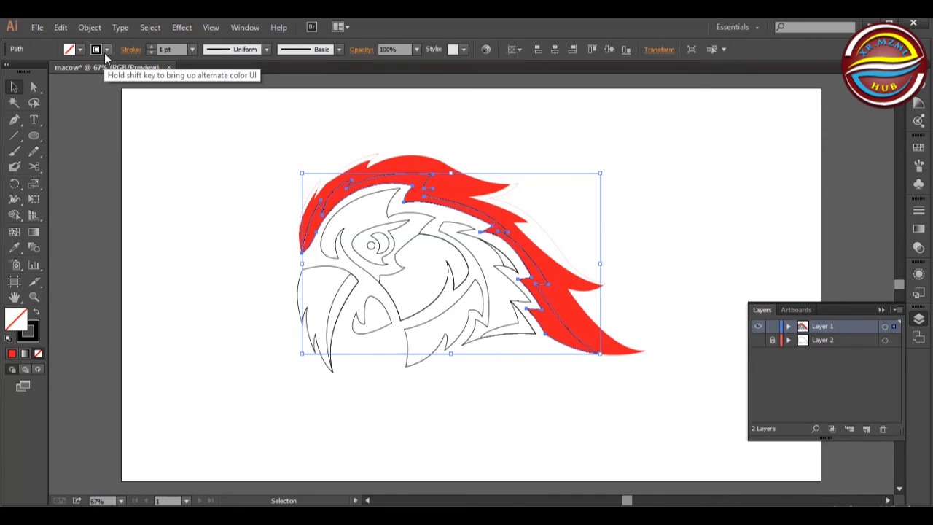
# Copy the crest's appearance to its inner shadow shape with the Eyedropper and darken the shadow to deep red
pyautogui.click(14, 248)
pyautogui.click(423, 153)
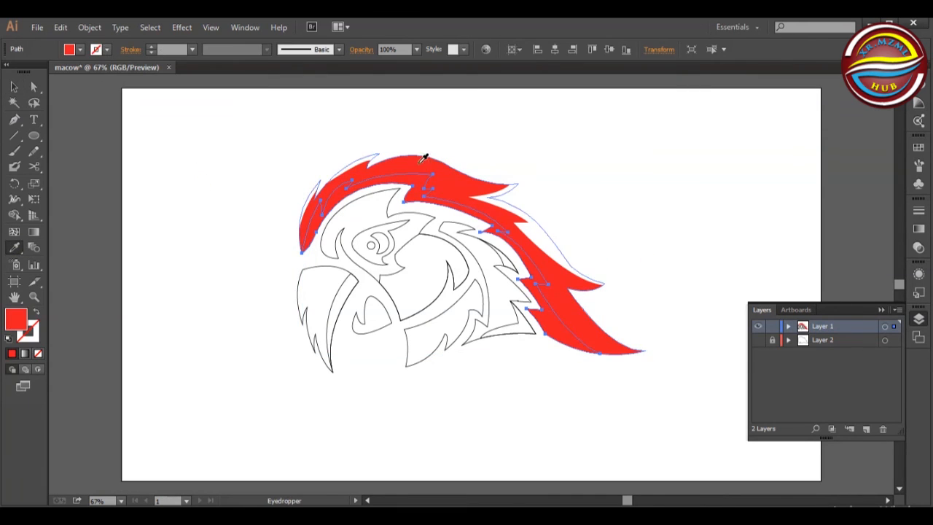
pyautogui.doubleClick(16, 318)
pyautogui.click(758, 221)
pyautogui.press('Return')
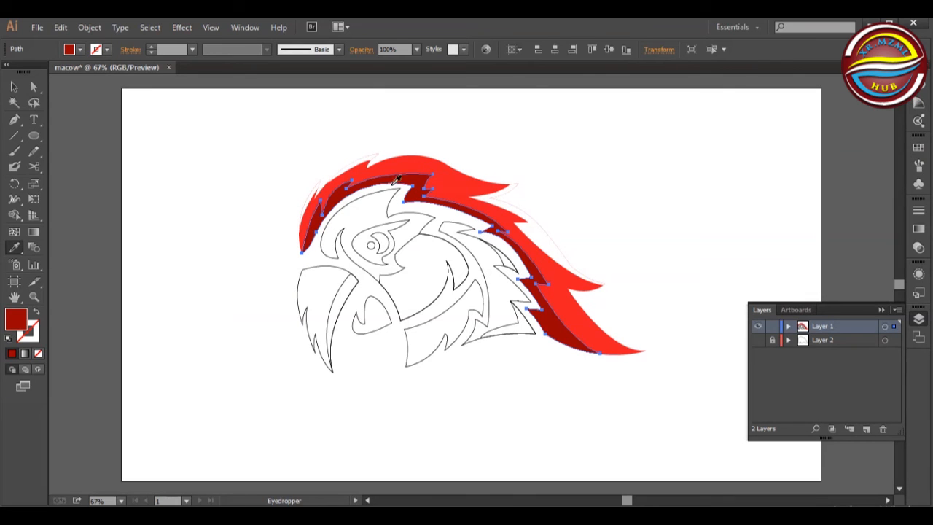
# Recolour the main crest shape with a slightly deeper red, brighter than its inner shadow
pyautogui.keyDown('ctrl'); pyautogui.click(416, 158); pyautogui.keyUp('ctrl')
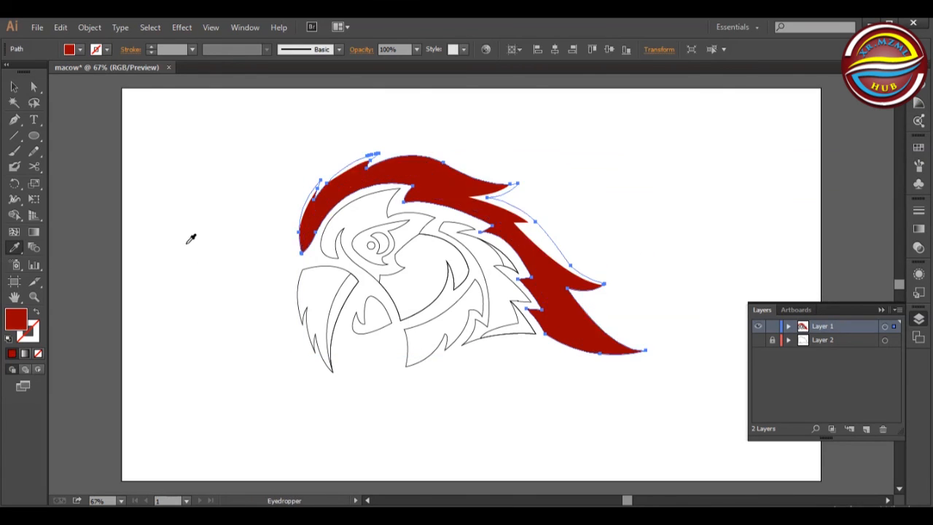
pyautogui.doubleClick(16, 318)
pyautogui.click(763, 188)
pyautogui.click(899, 152)
pyautogui.keyDown('ctrl'); pyautogui.click(670, 153); pyautogui.keyUp('ctrl')
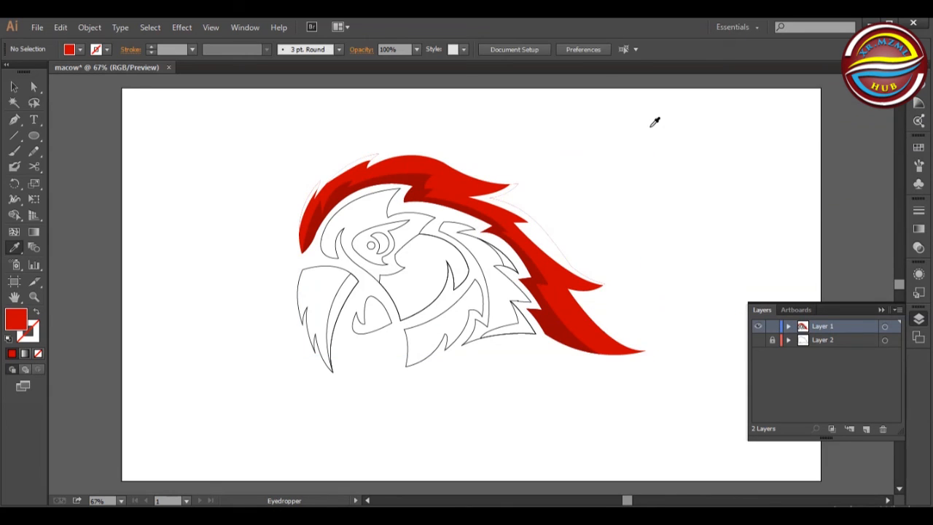
# Fill the face patch around the eye with medium gray and remove its stroke
pyautogui.keyDown('ctrl'); pyautogui.click(389, 217); pyautogui.keyUp('ctrl')
pyautogui.click(80, 50)
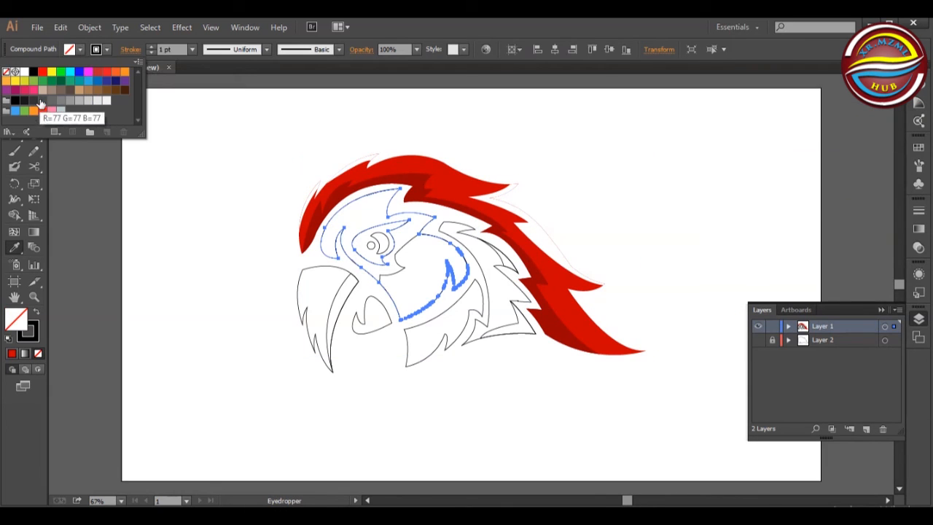
pyautogui.click(52, 101)
pyautogui.click(61, 101)
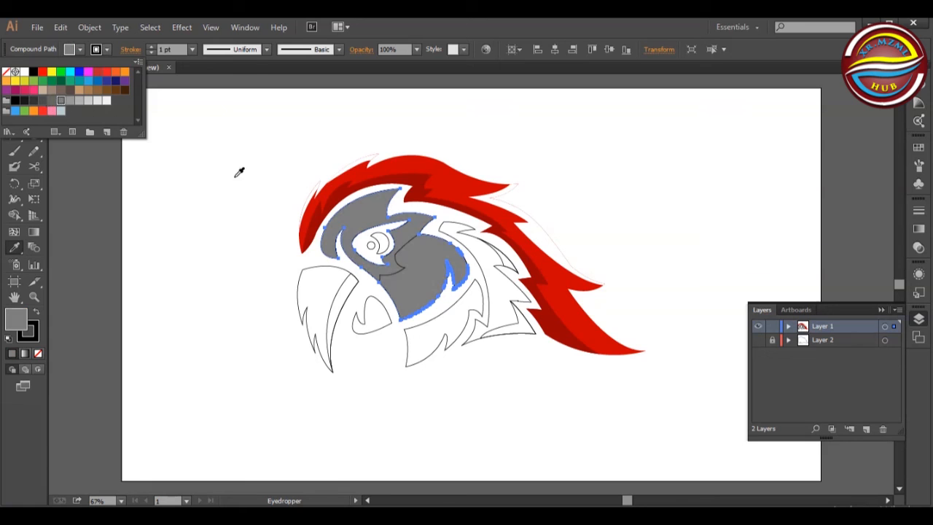
pyautogui.click(107, 48)
pyautogui.click(7, 72)
# Fill the cheek shape behind the eye patch with light gray
pyautogui.keyDown('ctrl'); pyautogui.click(417, 234); pyautogui.keyUp('ctrl')
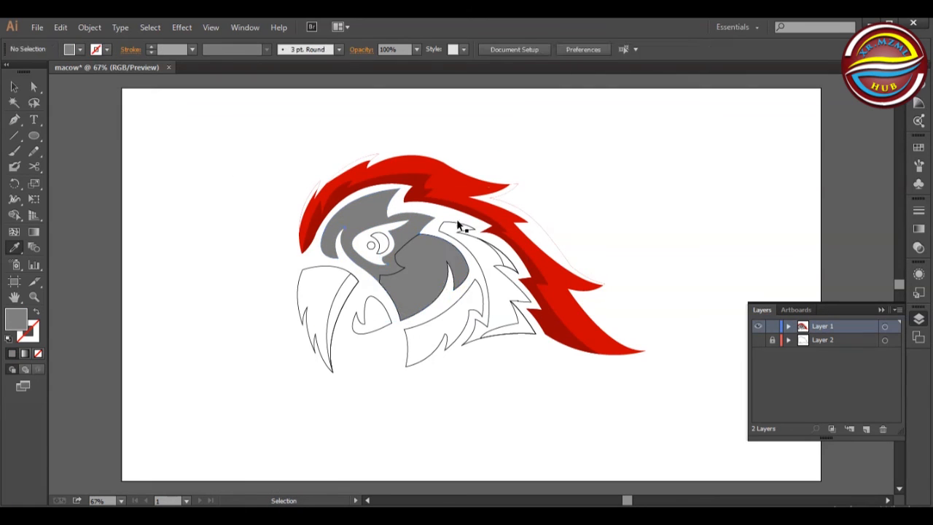
pyautogui.click(80, 50)
pyautogui.click(88, 101)
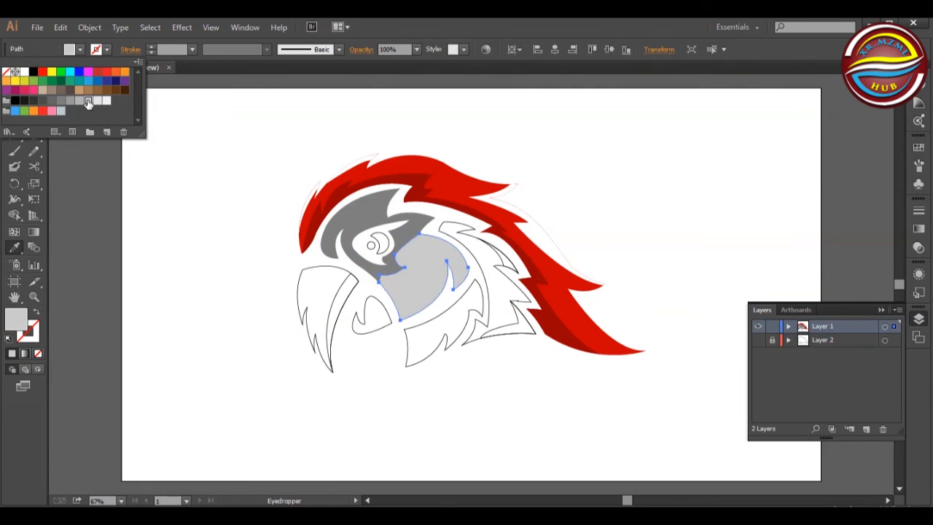
# Make the sliver shapes along the neck feathers' edges white without a stroke, using the Eyedropper
pyautogui.keyDown('ctrl'); pyautogui.click(408, 353); pyautogui.keyUp('ctrl')
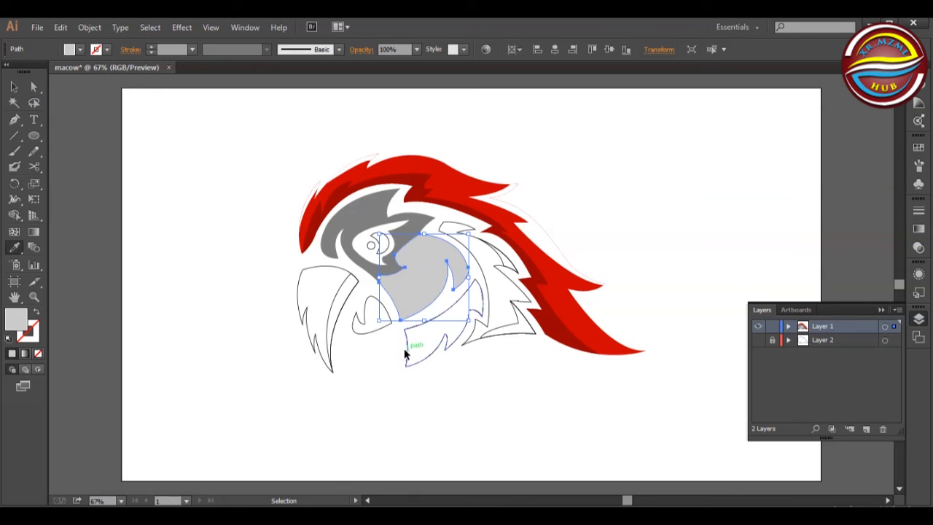
pyautogui.keyDown('ctrl'); pyautogui.keyDown('shift'); pyautogui.click(406, 350); pyautogui.keyUp('shift'); pyautogui.keyUp('ctrl')
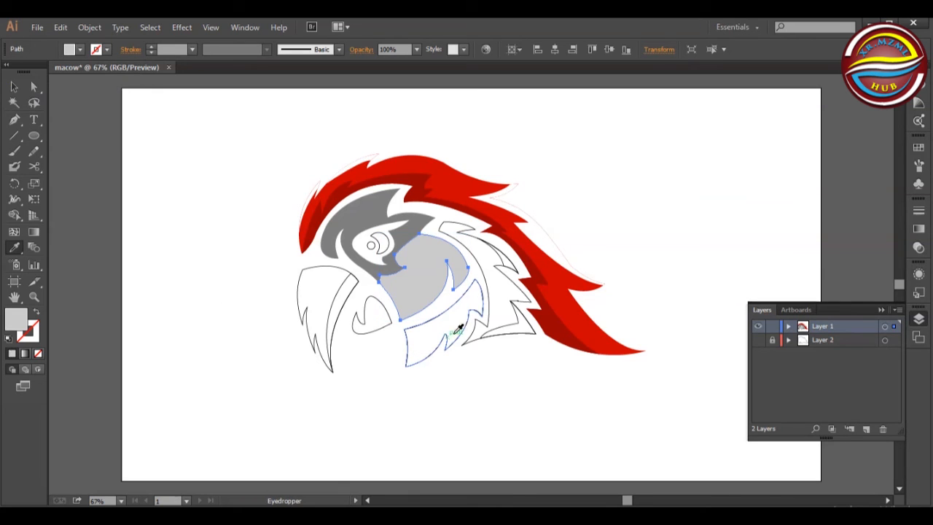
pyautogui.keyDown('ctrl'); pyautogui.click(489, 298); pyautogui.keyUp('ctrl')
pyautogui.keyDown('ctrl'); pyautogui.click(536, 370); pyautogui.keyUp('ctrl')
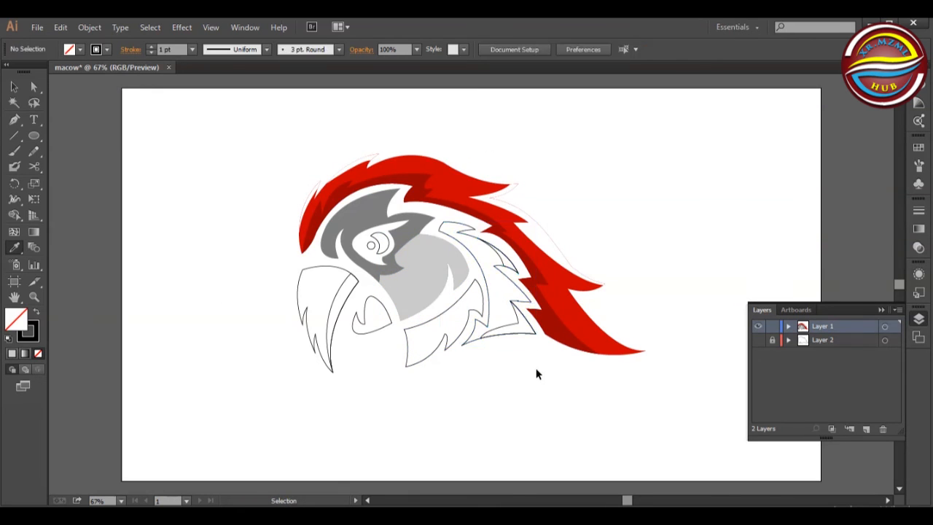
pyautogui.keyDown('ctrl'); pyautogui.click(515, 324); pyautogui.keyUp('ctrl')
pyautogui.keyDown('ctrl'); pyautogui.keyDown('shift'); pyautogui.click(501, 261); pyautogui.keyUp('shift'); pyautogui.keyUp('ctrl')
pyautogui.click(399, 205)
pyautogui.keyDown('ctrl'); pyautogui.click(425, 375); pyautogui.keyUp('ctrl')
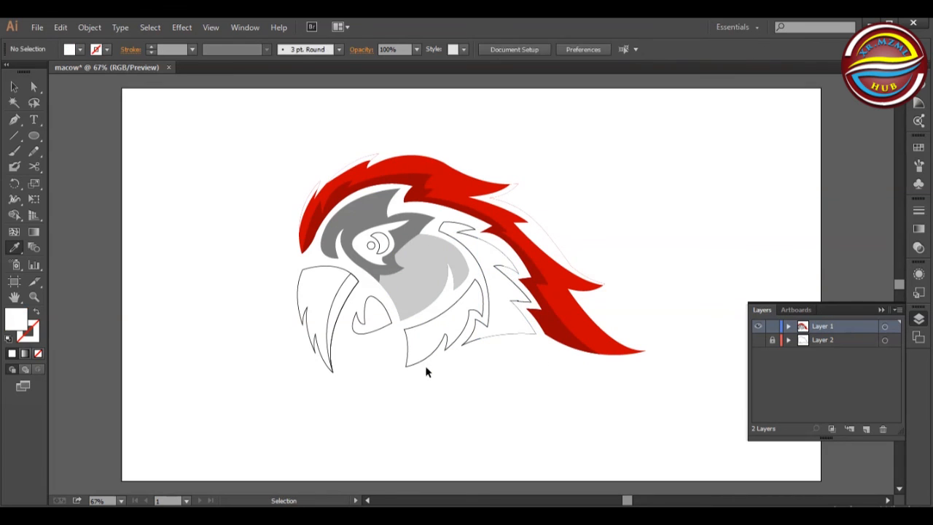
# Fill the jagged neck feather shape behind the cheek with orange
pyautogui.keyDown('ctrl'); pyautogui.click(498, 337); pyautogui.keyUp('ctrl')
pyautogui.click(80, 49)
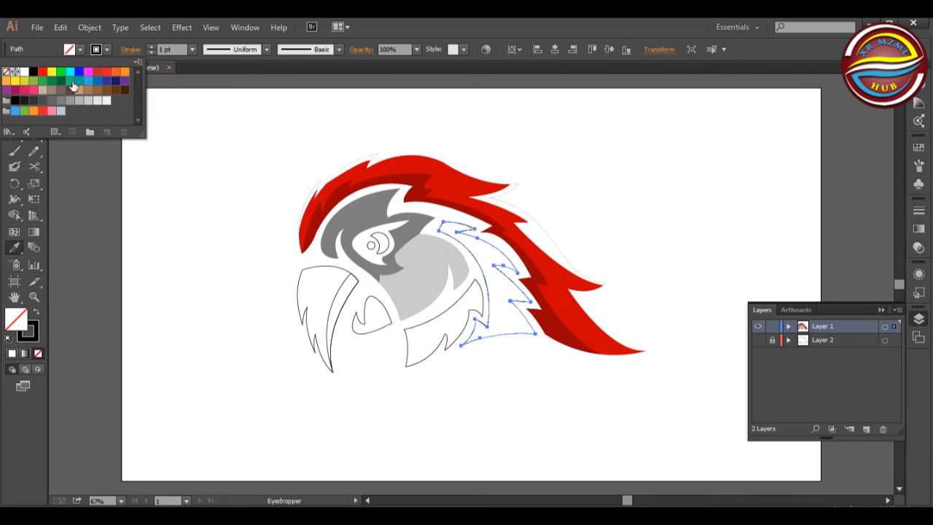
pyautogui.click(34, 111)
# Try darker orange fills on the neck feather shape, ending with cc6600
pyautogui.doubleClick(16, 318)
pyautogui.click(757, 220)
pyautogui.moveTo(757, 219); pyautogui.dragTo(761, 185)
pyautogui.click(920, 152)
pyautogui.doubleClick(15, 320)
pyautogui.click(751, 177)
pyautogui.click(912, 153)
# Set the neck feathers' fill to a bright light orange and remove their stroke
pyautogui.doubleClick(16, 318)
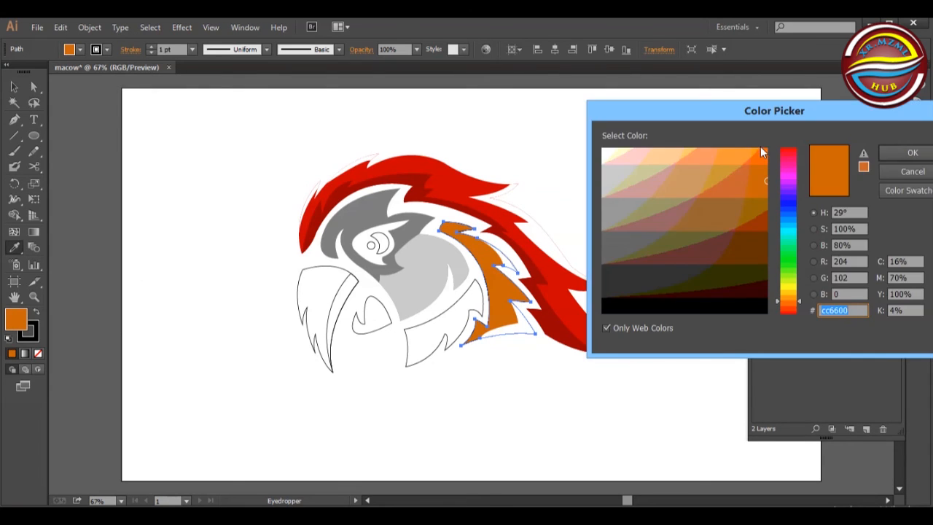
pyautogui.click(759, 146)
pyautogui.click(901, 155)
pyautogui.press('v')
pyautogui.click(383, 332)
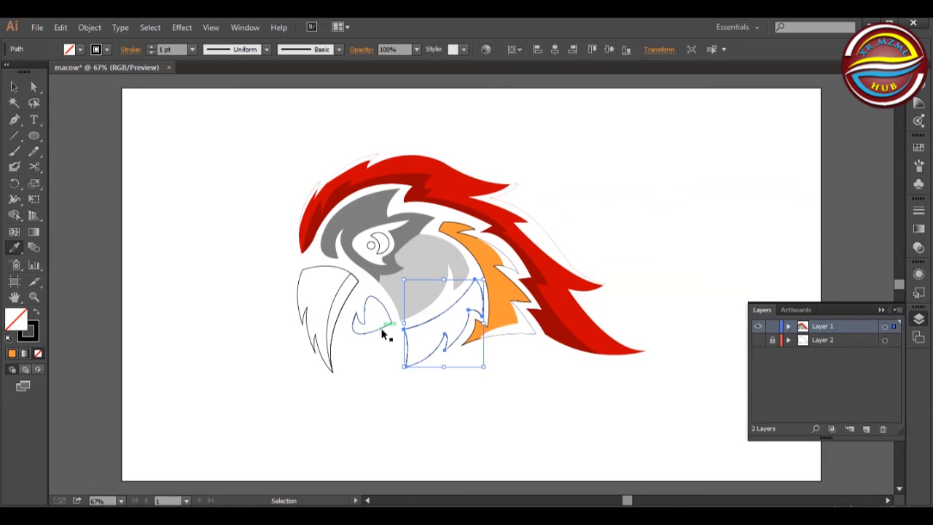
pyautogui.keyDown('ctrl'); pyautogui.click(492, 261); pyautogui.keyUp('ctrl')
pyautogui.click(108, 49)
pyautogui.click(7, 70)
# Fill the upper beak, lower beak and lower cheek feathers with near-black and remove their stroke
pyautogui.keyDown('ctrl'); pyautogui.click(414, 328); pyautogui.keyUp('ctrl')
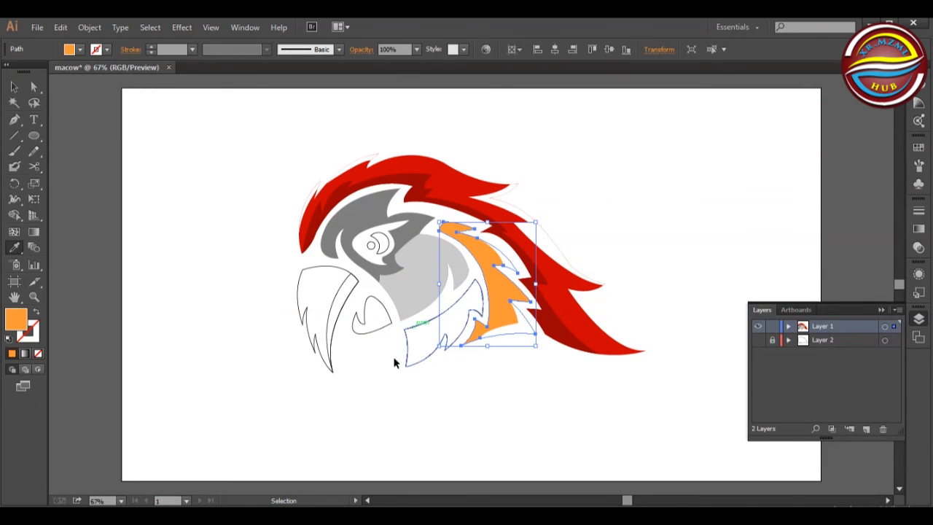
pyautogui.keyDown('ctrl'); pyautogui.click(396, 361); pyautogui.keyUp('ctrl')
pyautogui.keyDown('ctrl'); pyautogui.click(424, 325); pyautogui.keyUp('ctrl')
pyautogui.keyDown('ctrl'); pyautogui.keyDown('shift'); pyautogui.click(384, 325); pyautogui.keyUp('shift'); pyautogui.keyUp('ctrl')
pyautogui.keyDown('ctrl'); pyautogui.keyDown('shift'); pyautogui.click(305, 312); pyautogui.keyUp('shift'); pyautogui.keyUp('ctrl')
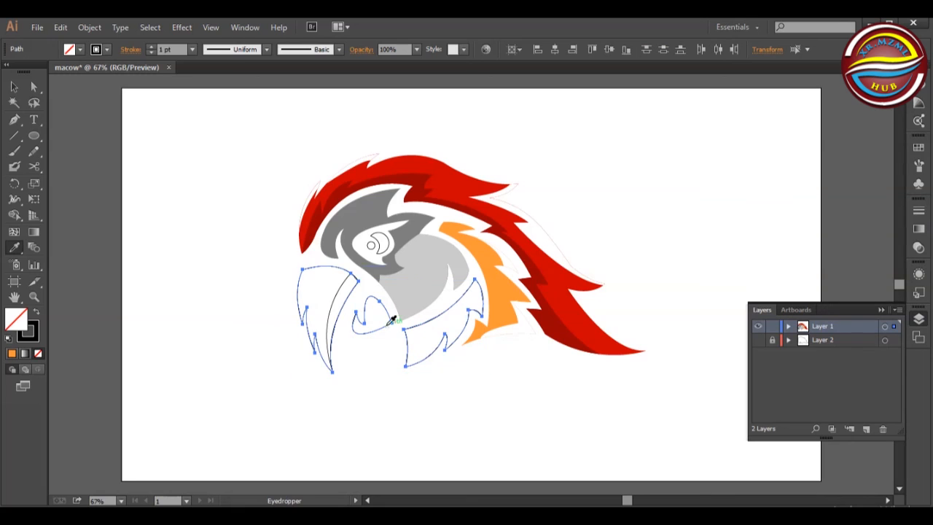
pyautogui.click(107, 49)
pyautogui.click(6, 71)
pyautogui.click(80, 50)
pyautogui.click(33, 100)
pyautogui.click(25, 101)
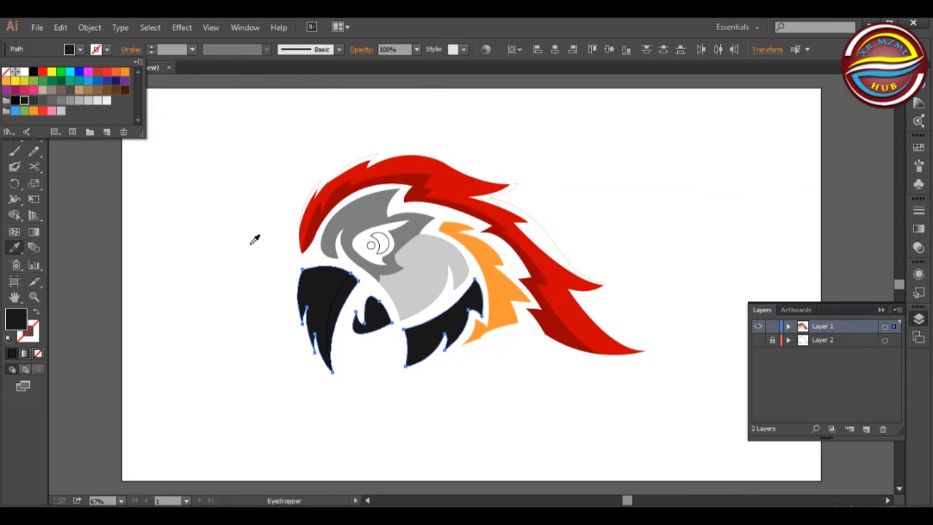
# Apply the cheek's light gray to the narrow strip along the inside of the upper beak
pyautogui.keyDown('ctrl'); pyautogui.click(249, 245); pyautogui.keyUp('ctrl')
pyautogui.keyDown('ctrl'); pyautogui.click(364, 278); pyautogui.keyUp('ctrl')
pyautogui.click(413, 262)
pyautogui.press('v')
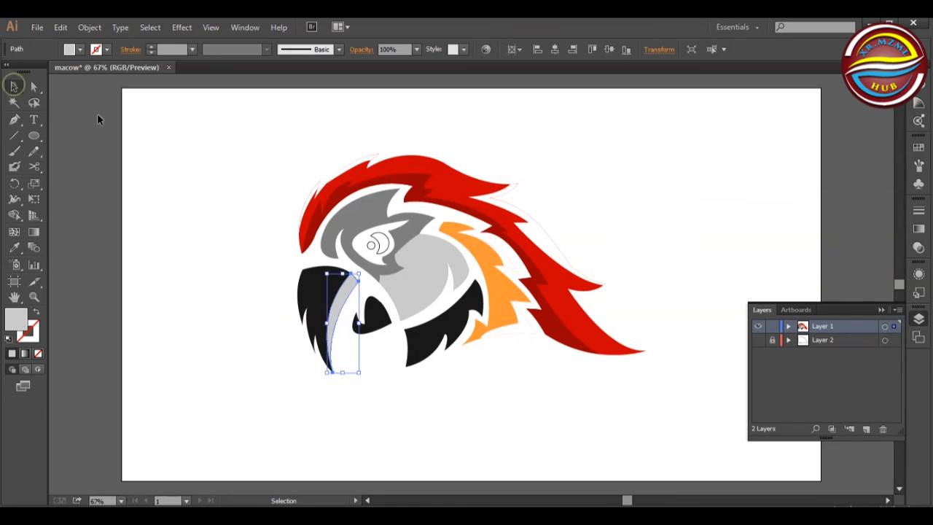
pyautogui.click(196, 216)
# Colour the eye's crescent with the crest's red and its small circle white, using the Eyedropper
pyautogui.click(386, 249)
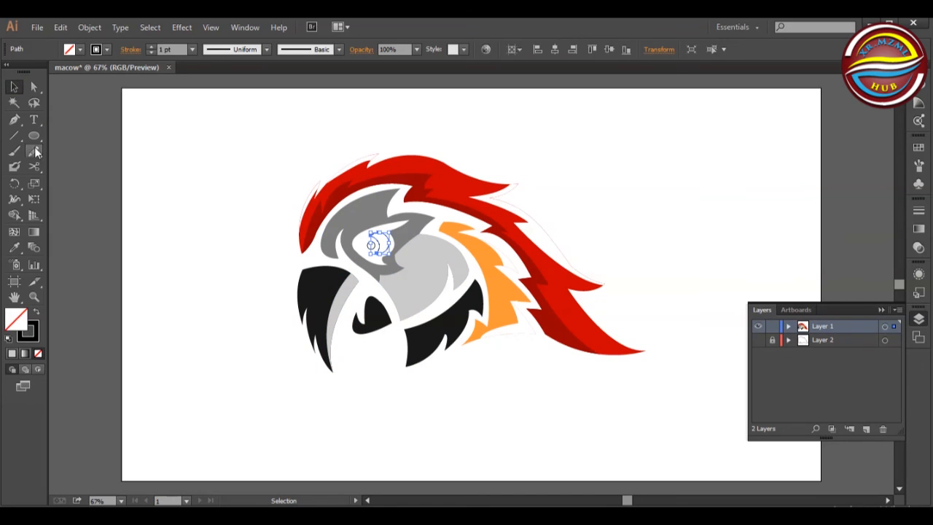
pyautogui.click(14, 248)
pyautogui.click(446, 179)
pyautogui.keyDown('ctrl'); pyautogui.click(228, 222); pyautogui.keyUp('ctrl')
pyautogui.keyDown('ctrl'); pyautogui.click(371, 248); pyautogui.keyUp('ctrl')
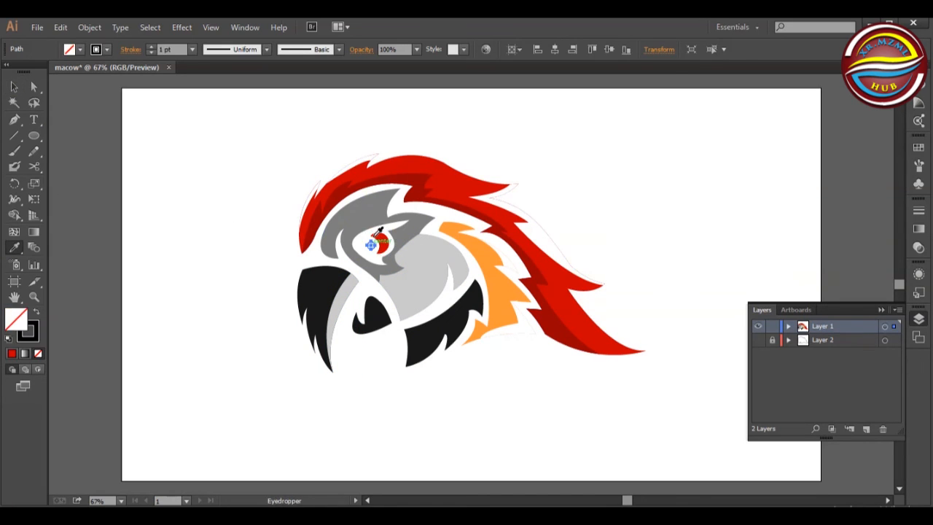
pyautogui.click(369, 159)
# Show and unlock Layer 2 with the outer contour
pyautogui.click(758, 340)
pyautogui.click(772, 340)
pyautogui.press('v')
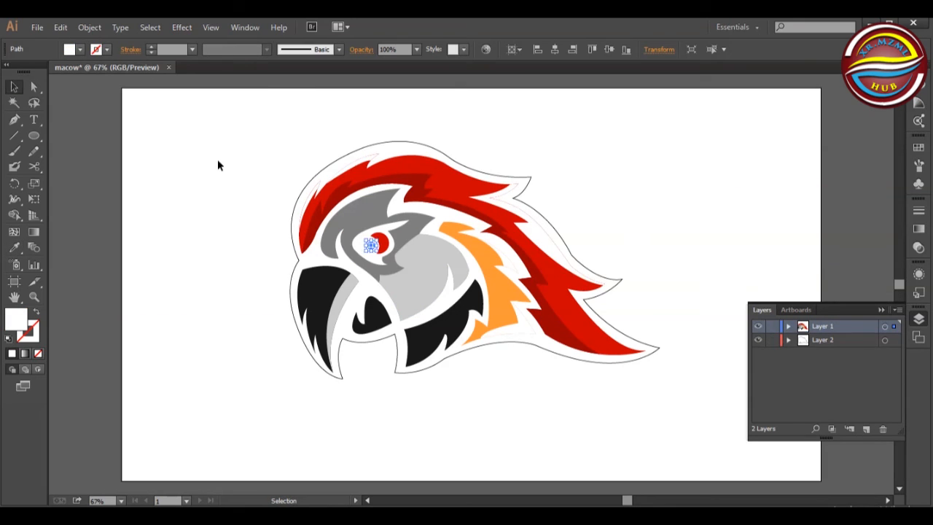
# Fill the outer contour of the macaw head with black
pyautogui.click(211, 153)
pyautogui.click(306, 189)
pyautogui.click(71, 50)
pyautogui.click(32, 70)
pyautogui.click(213, 208)
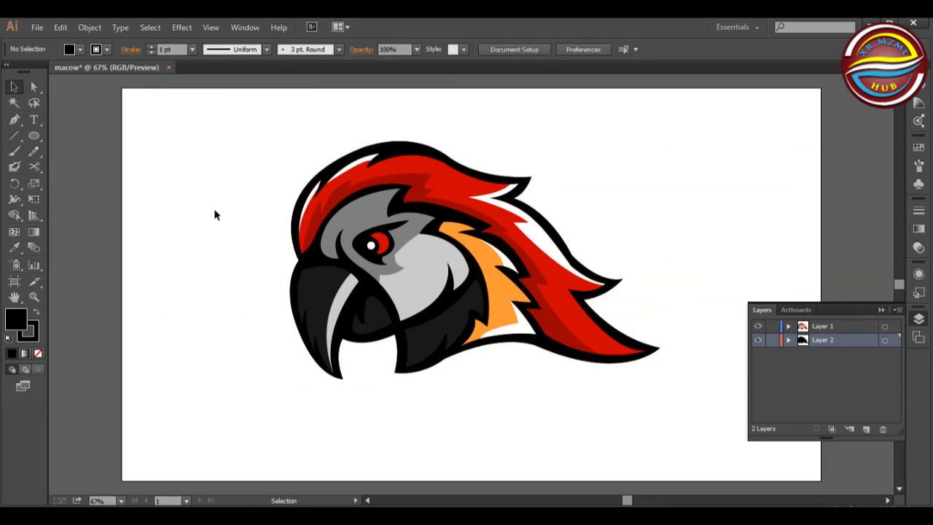
# Reshape the contour's curve along the underside of the lowest crest feather by adjusting its anchor handle slightly
pyautogui.click(580, 356)
pyautogui.click(34, 86)
pyautogui.click(537, 346)
pyautogui.moveTo(623, 382); pyautogui.dragTo(621, 377)
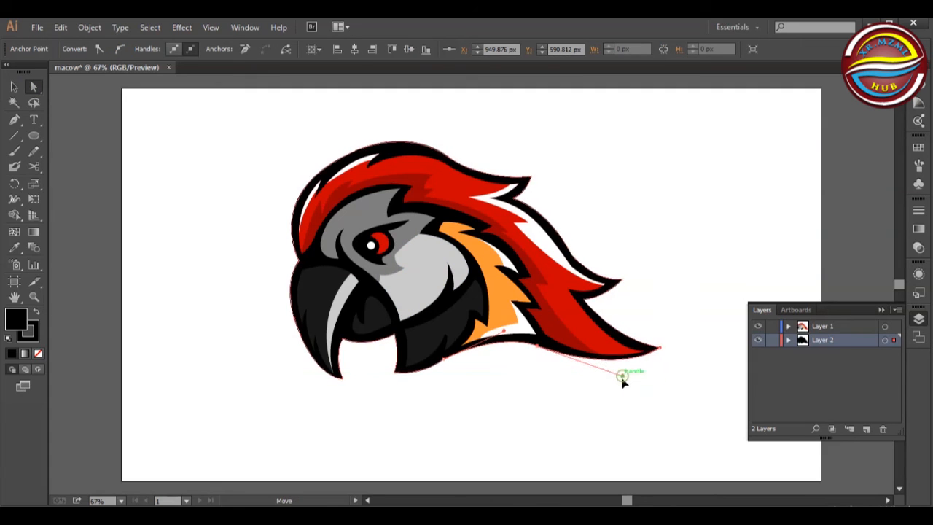
# Remove the stroke from the black outer contour
pyautogui.click(645, 291)
pyautogui.click(612, 283)
pyautogui.click(150, 53)
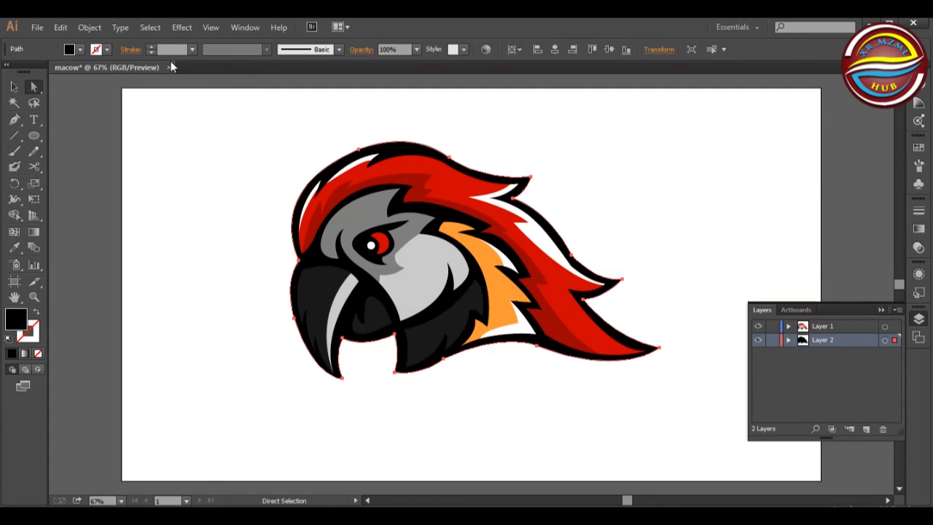
pyautogui.click(175, 182)
pyautogui.click(592, 361)
pyautogui.click(653, 335)
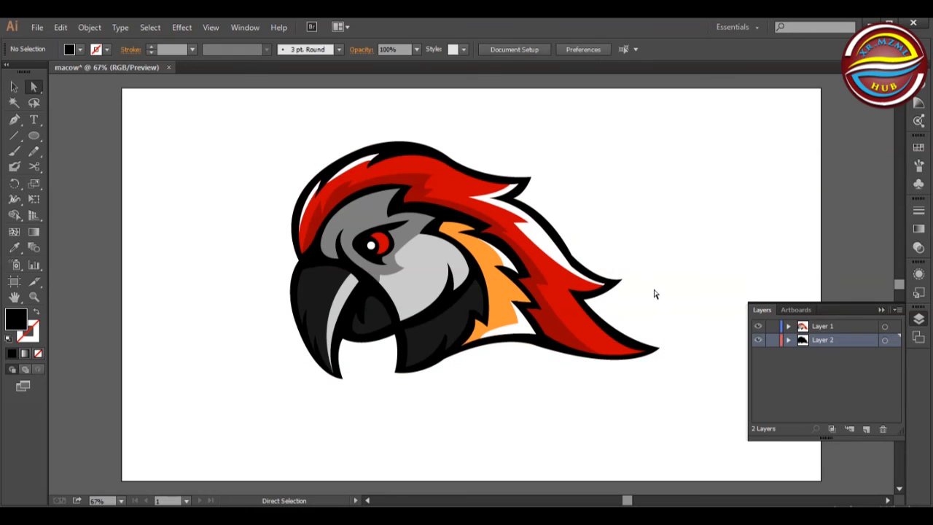
# Scale the whole macaw head down proportionally around its centre to about two-thirds of its size
pyautogui.hotkey('ctrl', 'a')
pyautogui.click(12, 87)
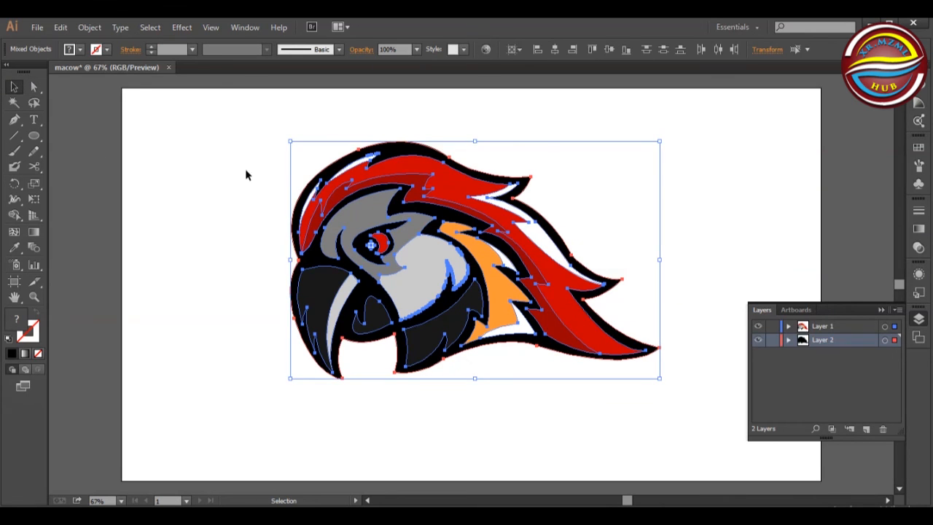
pyautogui.hotkey('ctrl', 'shift', 'z')
pyautogui.hotkey('ctrl', 'z')
pyautogui.moveTo(659, 379); pyautogui.dragTo(598, 339)
pyautogui.click(643, 282)
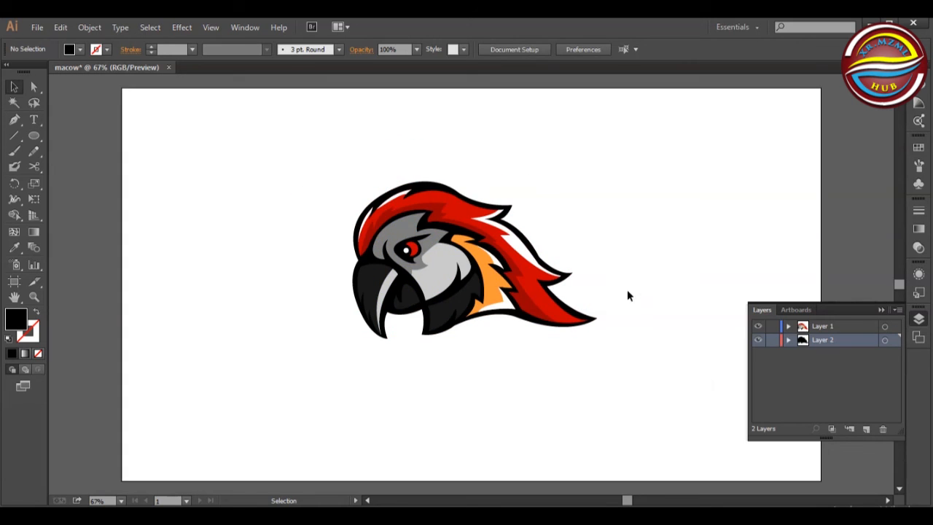
# Change the fill of the darker gray area around the eye to a lighter medium gray
pyautogui.click(431, 247)
pyautogui.click(79, 49)
pyautogui.click(74, 99)
pyautogui.click(234, 227)
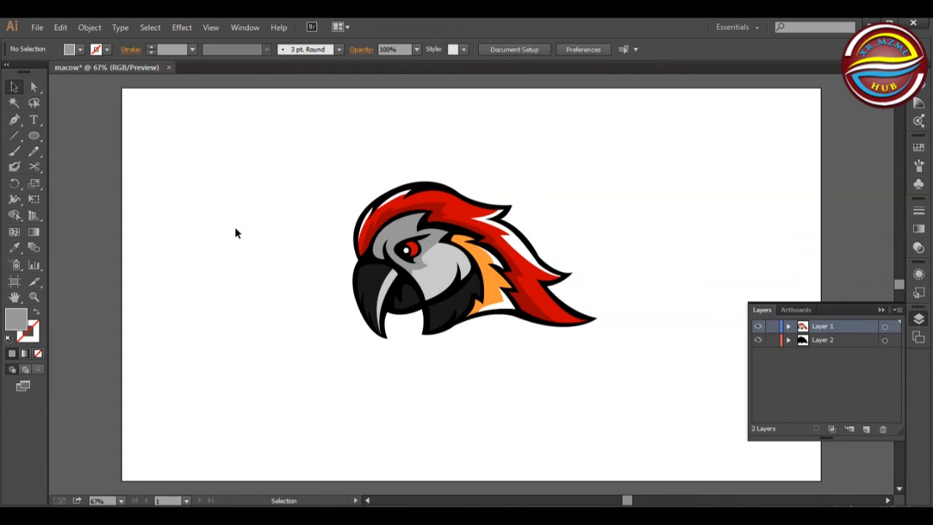
# Fill the crest's main feather shape with a brighter, pure red
pyautogui.click(459, 207)
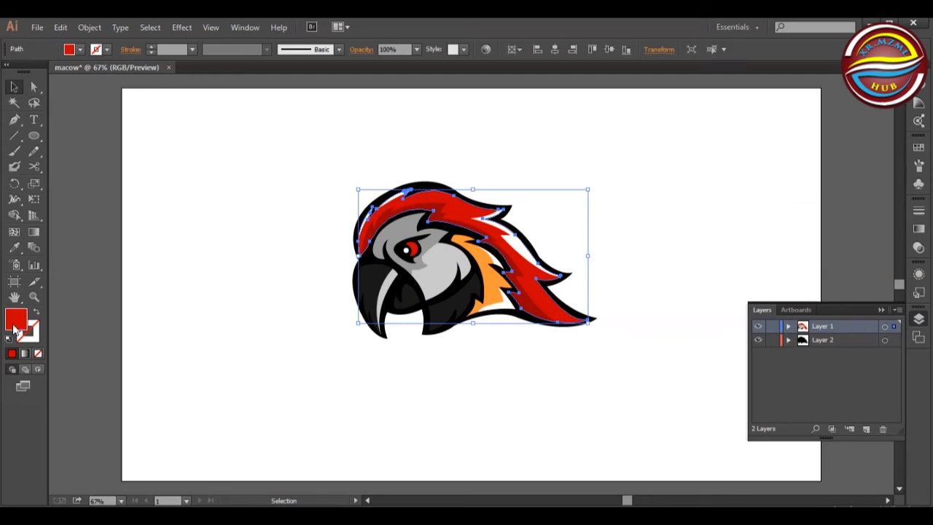
pyautogui.doubleClick(16, 318)
pyautogui.click(765, 158)
pyautogui.click(910, 153)
pyautogui.click(578, 138)
# Recolour the crest's main feather shape with a muted brownish red
pyautogui.click(451, 201)
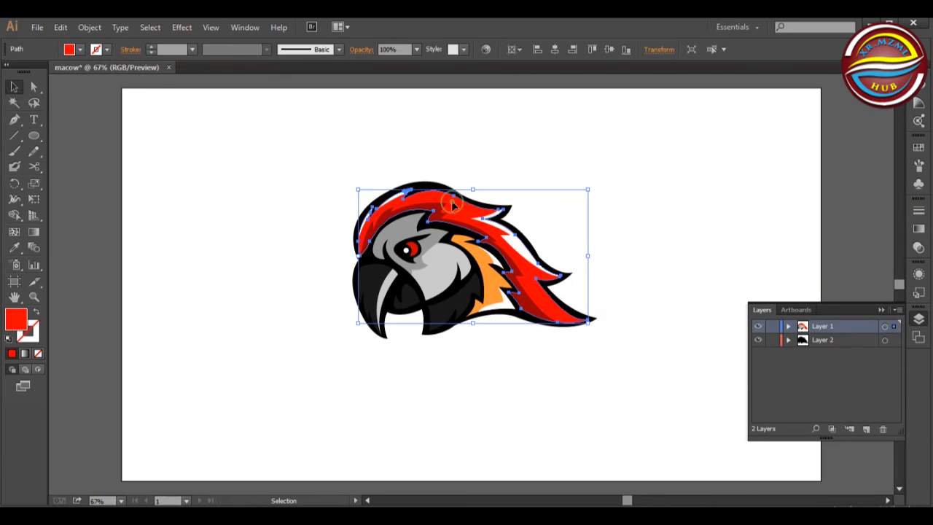
pyautogui.doubleClick(16, 319)
pyautogui.click(730, 219)
pyautogui.click(895, 152)
pyautogui.click(620, 171)
# Darken the crest's shading shape to a deep maroon
pyautogui.click(487, 237)
pyautogui.doubleClick(16, 318)
pyautogui.click(747, 247)
pyautogui.click(900, 154)
pyautogui.click(699, 200)
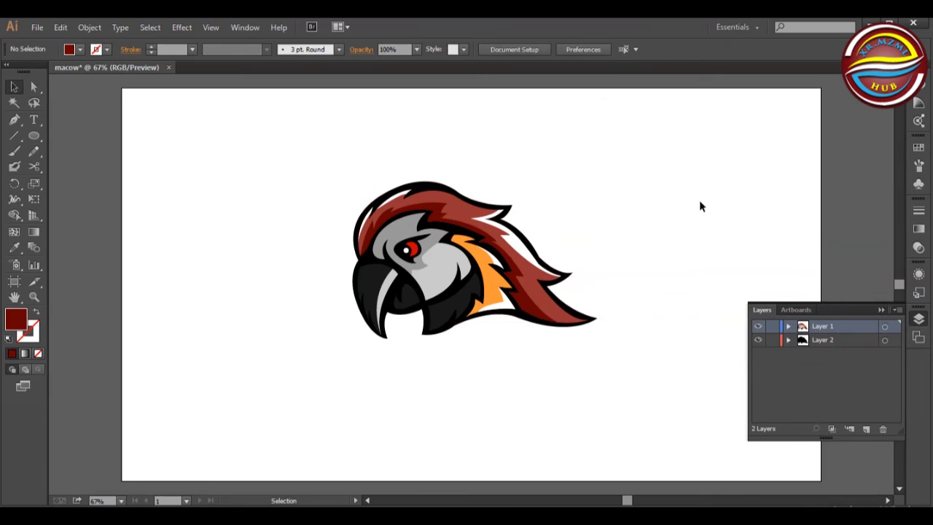
# Set the crest's main feather shape to the red cc0000
pyautogui.click(467, 208)
pyautogui.doubleClick(16, 318)
pyautogui.click(728, 200)
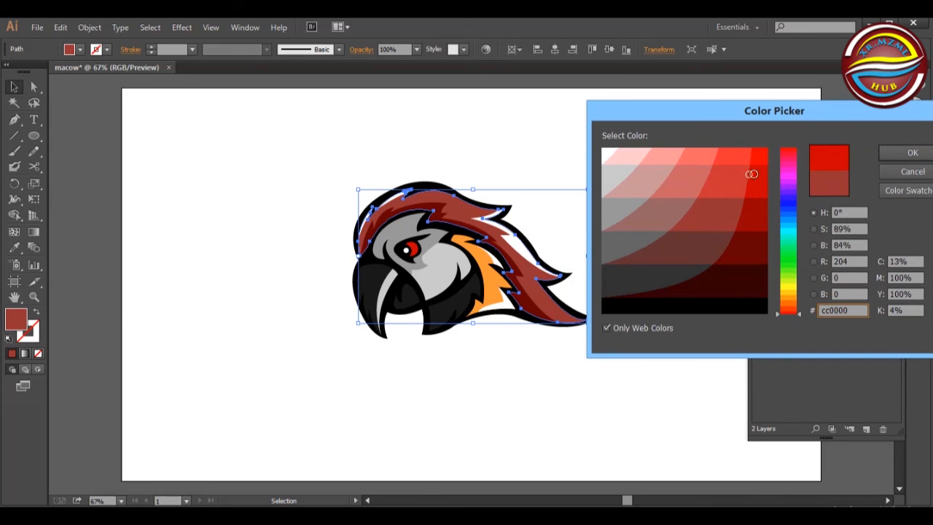
pyautogui.click(912, 153)
pyautogui.click(713, 186)
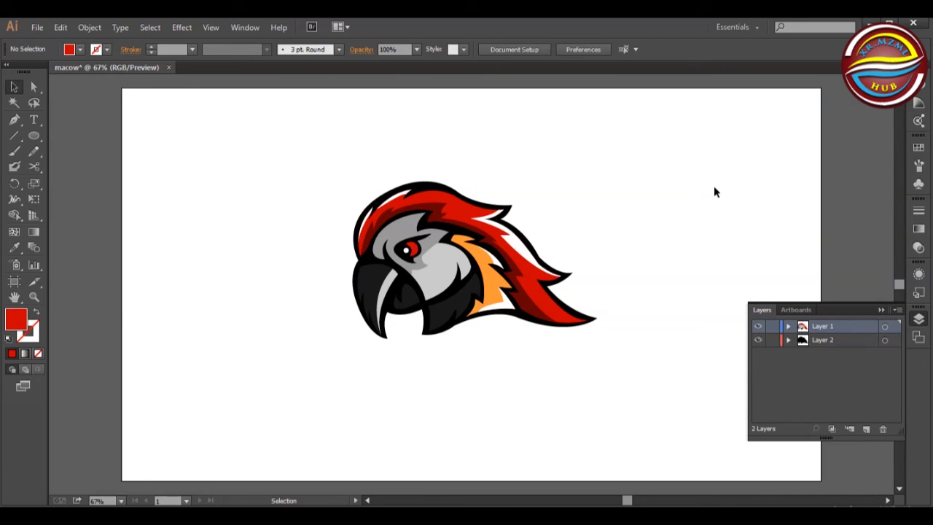
# Colour the white highlight shapes along the crest and beside the orange neck feathers with the cheek's light gray, using the Eyedropper
pyautogui.click(522, 245)
pyautogui.keyDown('shift'); pyautogui.click(393, 198); pyautogui.keyUp('shift')
pyautogui.keyDown('shift'); pyautogui.click(365, 220); pyautogui.keyUp('shift')
pyautogui.keyDown('shift'); pyautogui.click(500, 300); pyautogui.keyUp('shift')
pyautogui.keyDown('shift'); pyautogui.click(497, 260); pyautogui.keyUp('shift')
pyautogui.click(14, 248)
pyautogui.click(432, 277)
pyautogui.click(14, 87)
pyautogui.click(317, 180)
# Fill the crest's main feather shape with a darker red
pyautogui.click(458, 207)
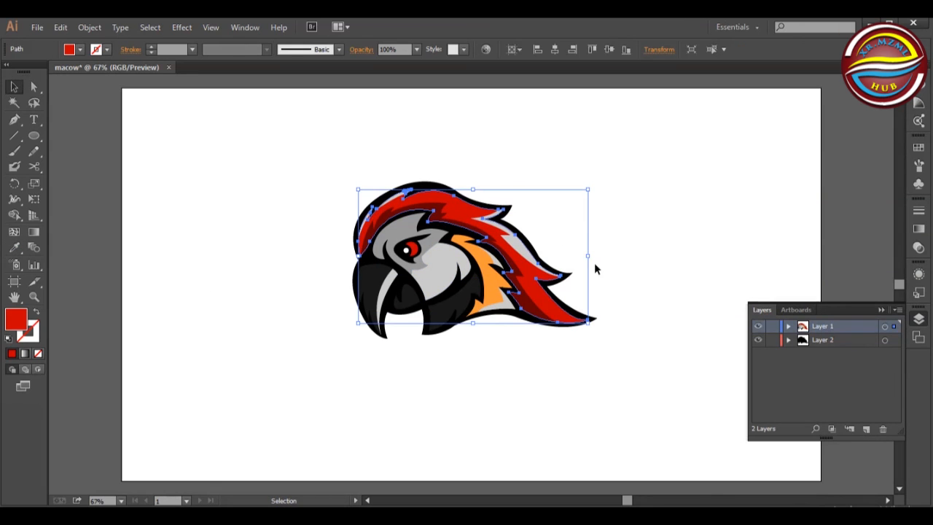
pyautogui.doubleClick(17, 319)
pyautogui.click(901, 150)
pyautogui.click(692, 175)
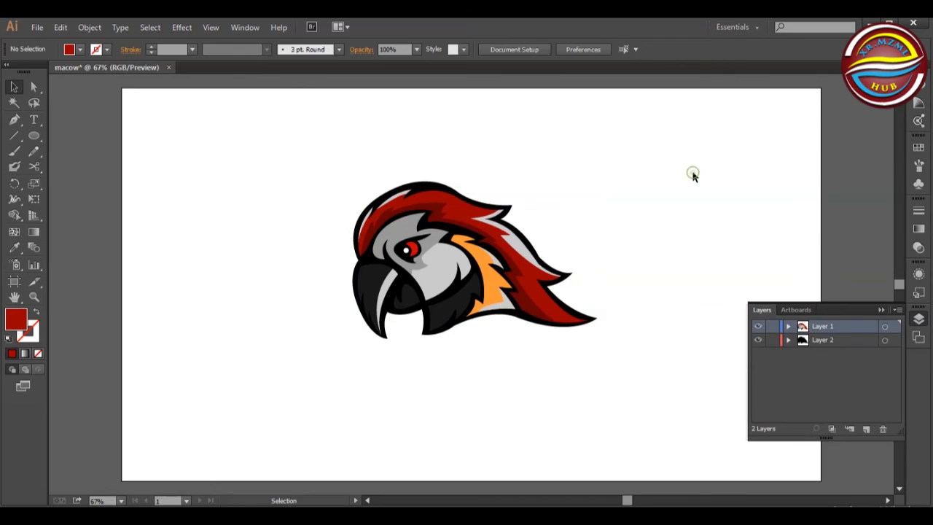